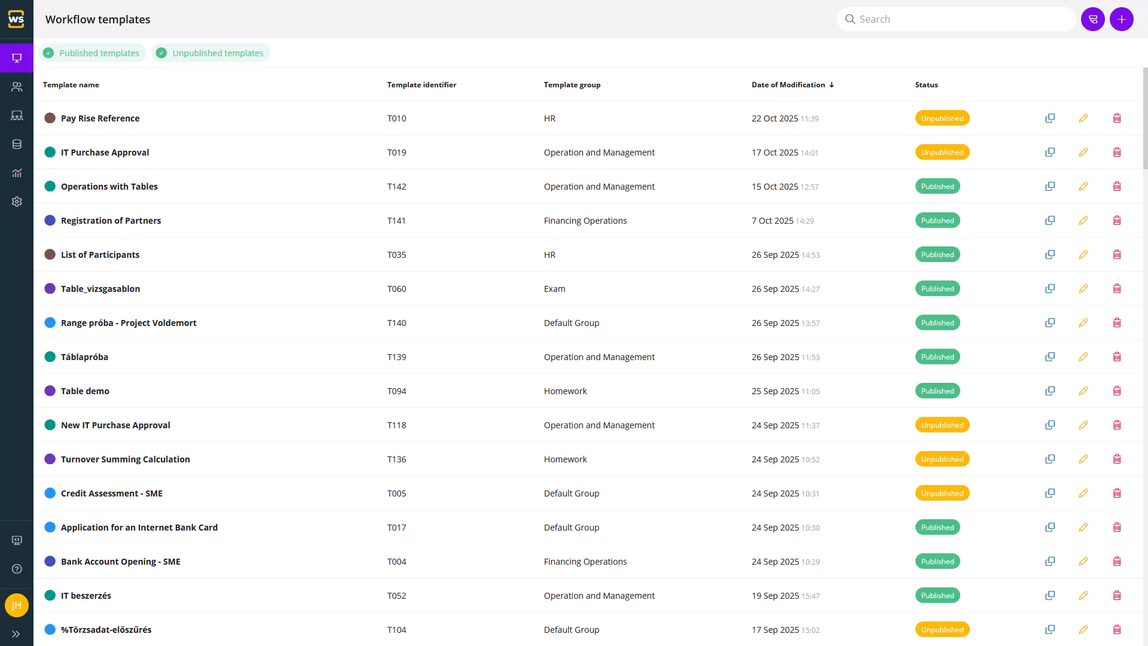
Start a new workflow template and enter Food Delivery as both the template name and the workflow name
click(1124, 30)
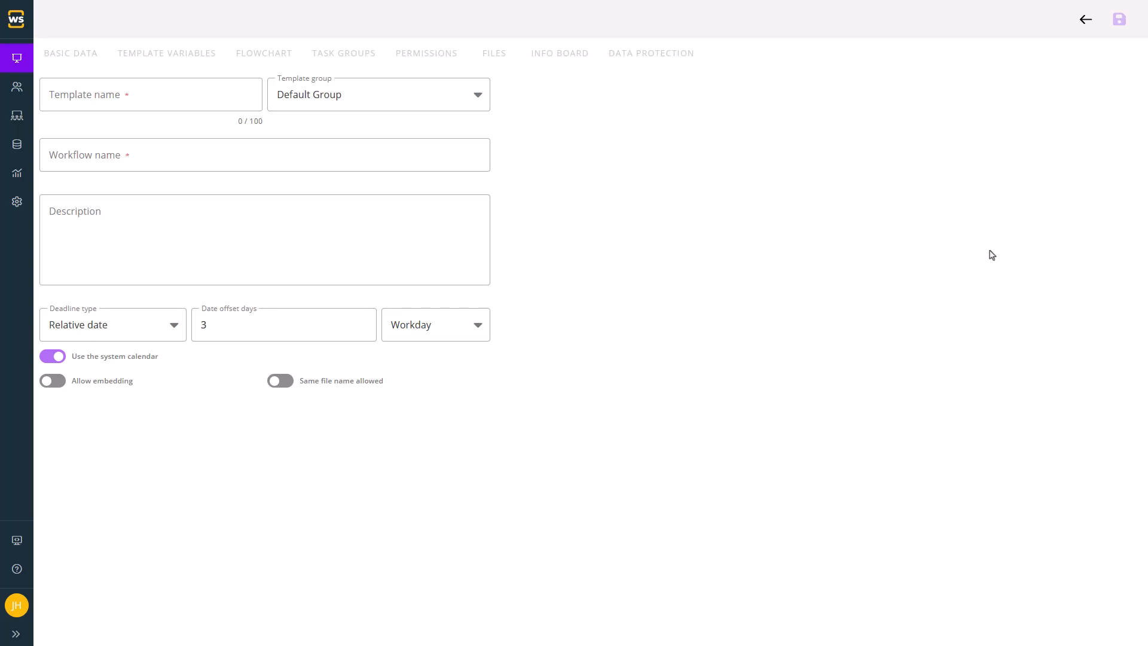
click(80, 98)
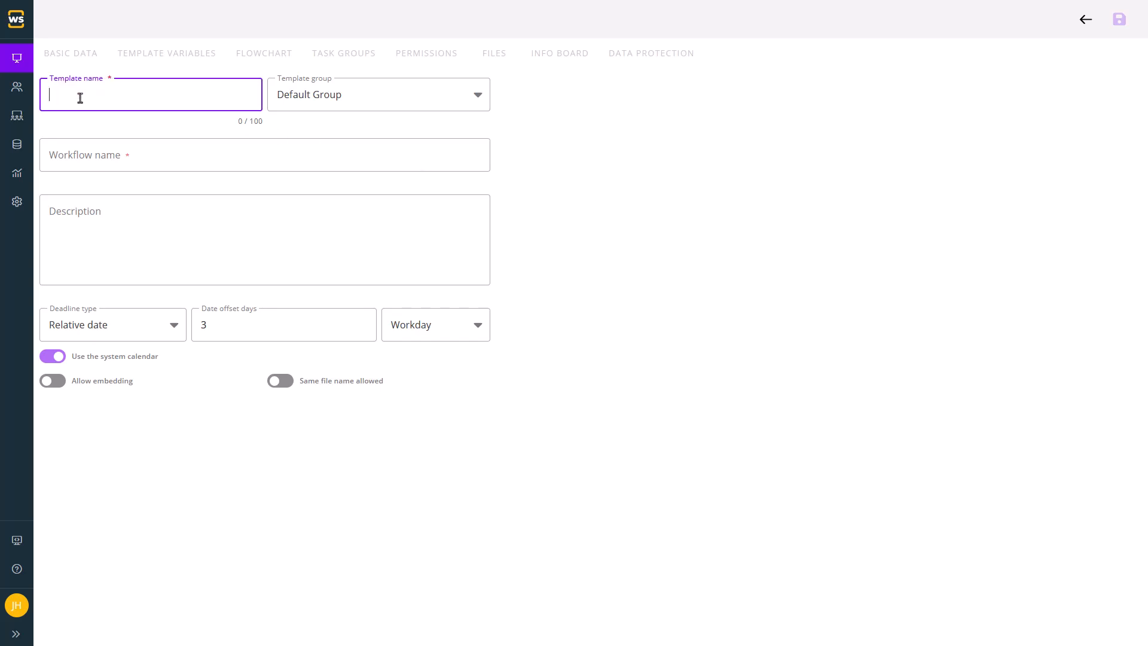
text(Food Delivery)
click(100, 155)
text(Food Deliver)
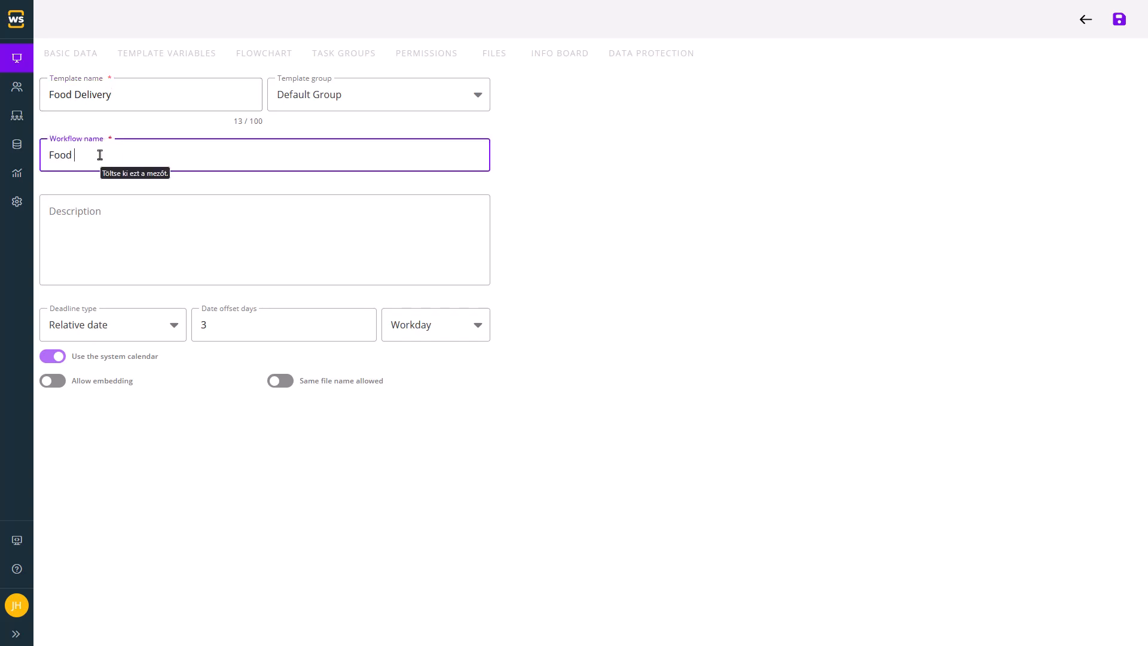
text(y)
Append a hyphen and the author's first name to both the template name and the workflow name
click(136, 102)
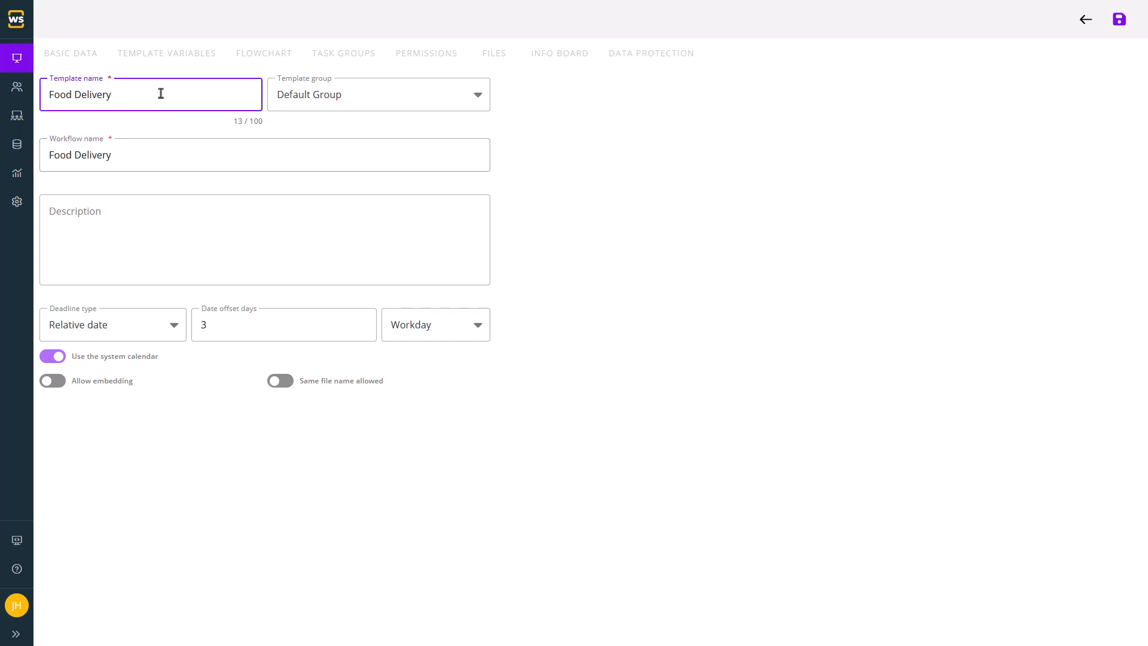
text(- Jenny)
click(156, 154)
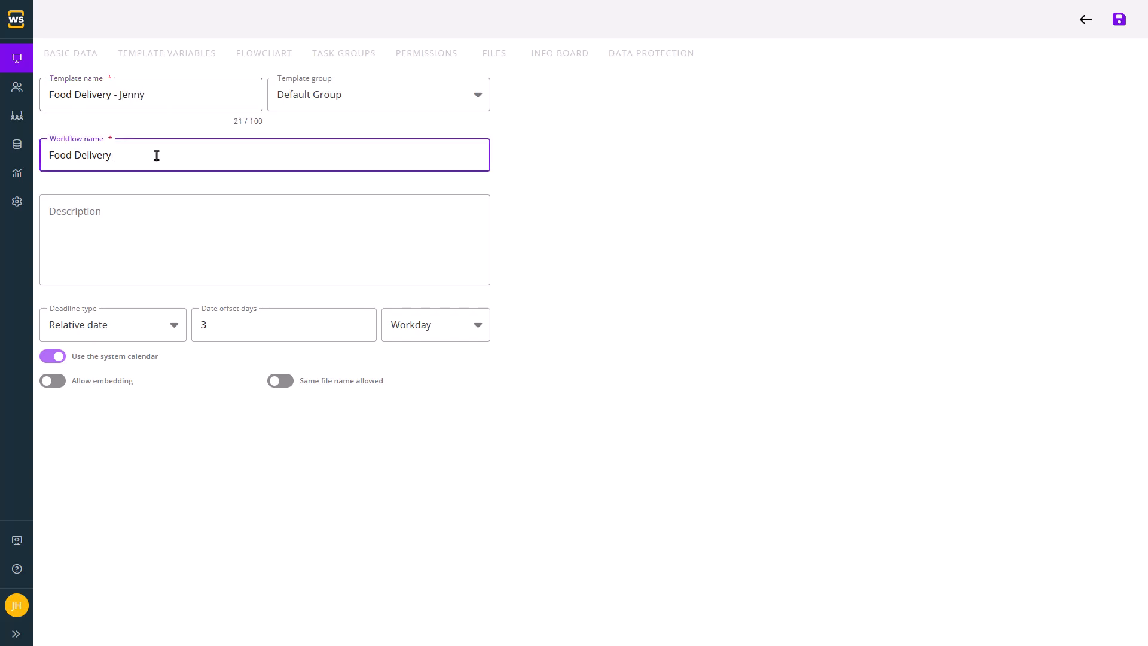
text(- Jenny)
Assign the template to Demo Group and save the new template
click(477, 103)
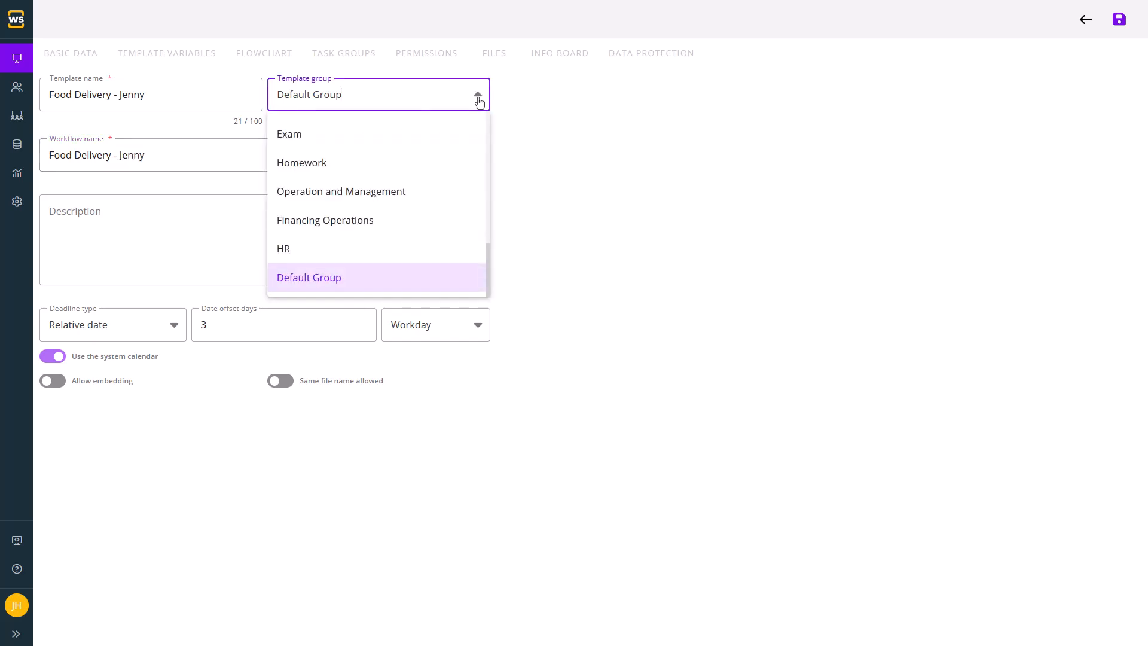
scroll(382, 190, up, 5)
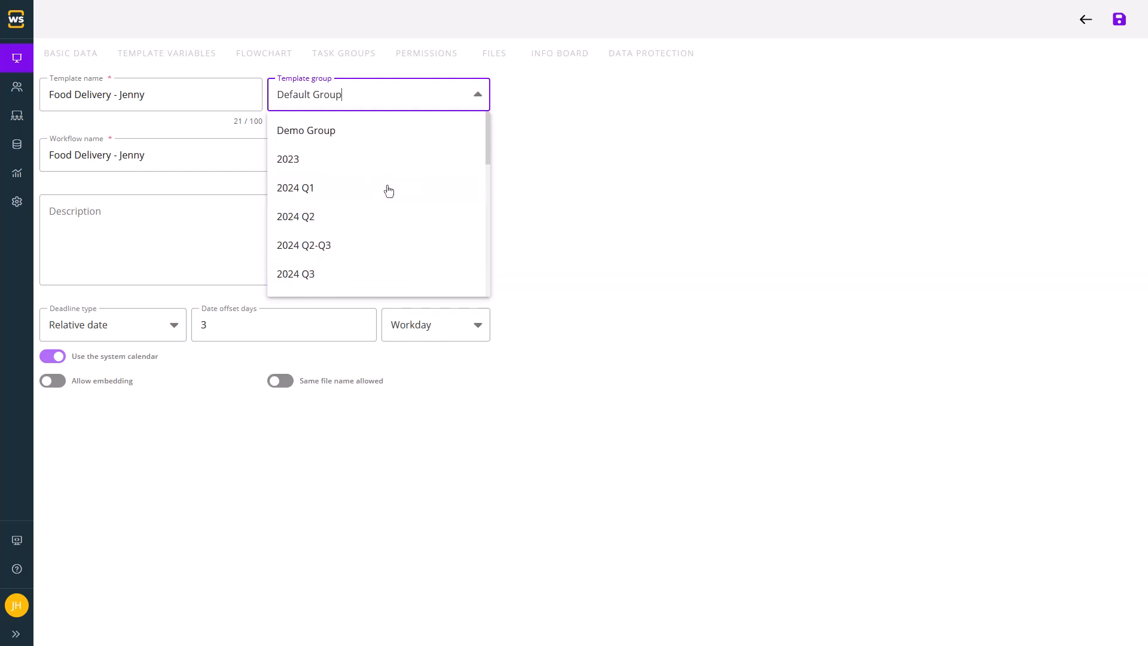
click(327, 138)
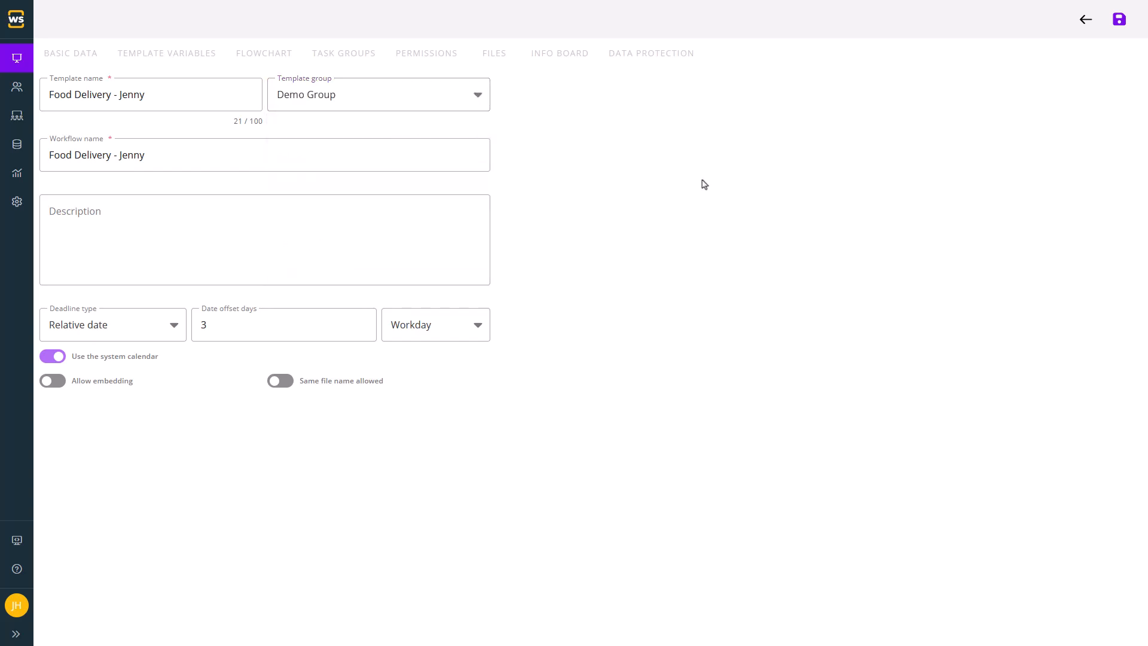
click(1119, 24)
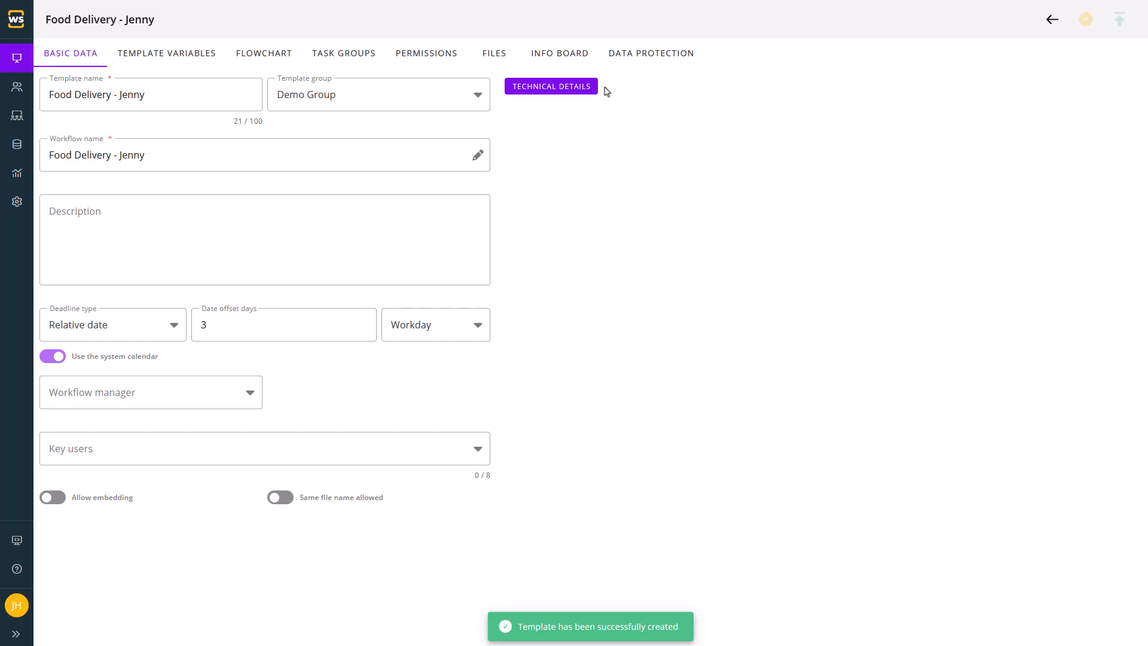
Start adding a template permission for the Education and Training user group
click(427, 54)
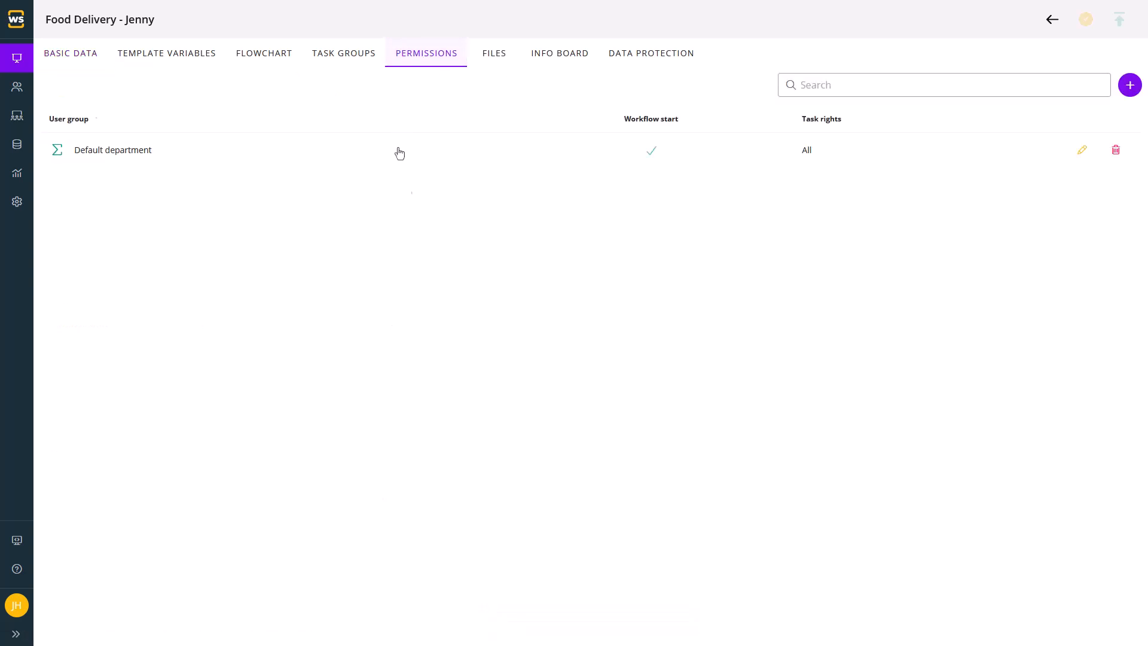
click(1131, 86)
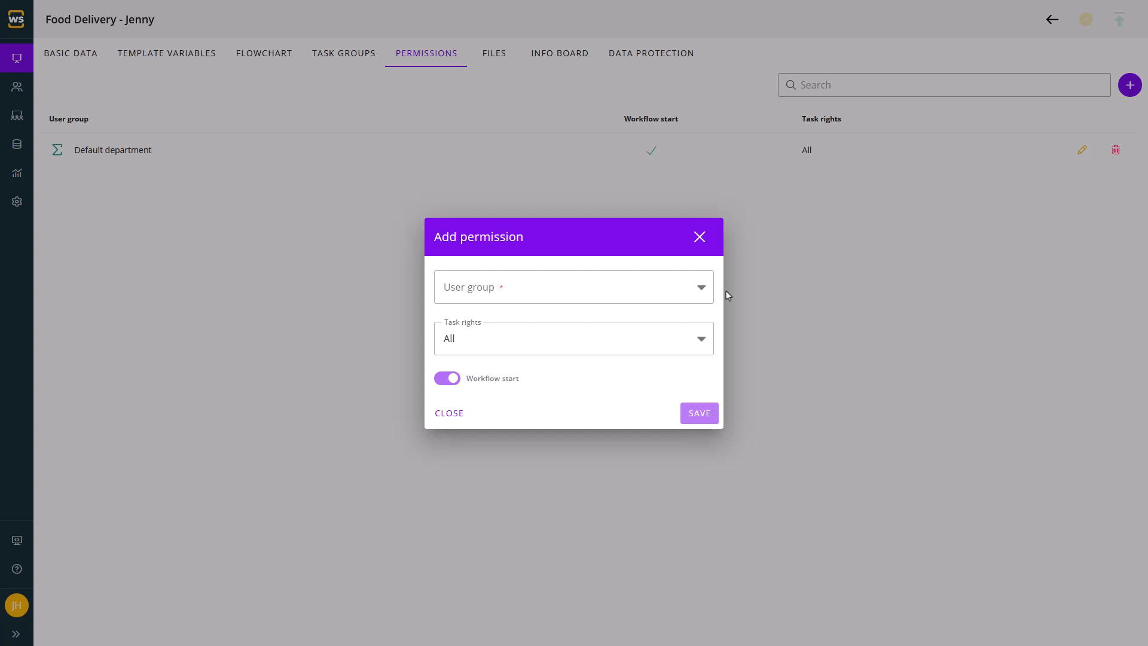
click(701, 290)
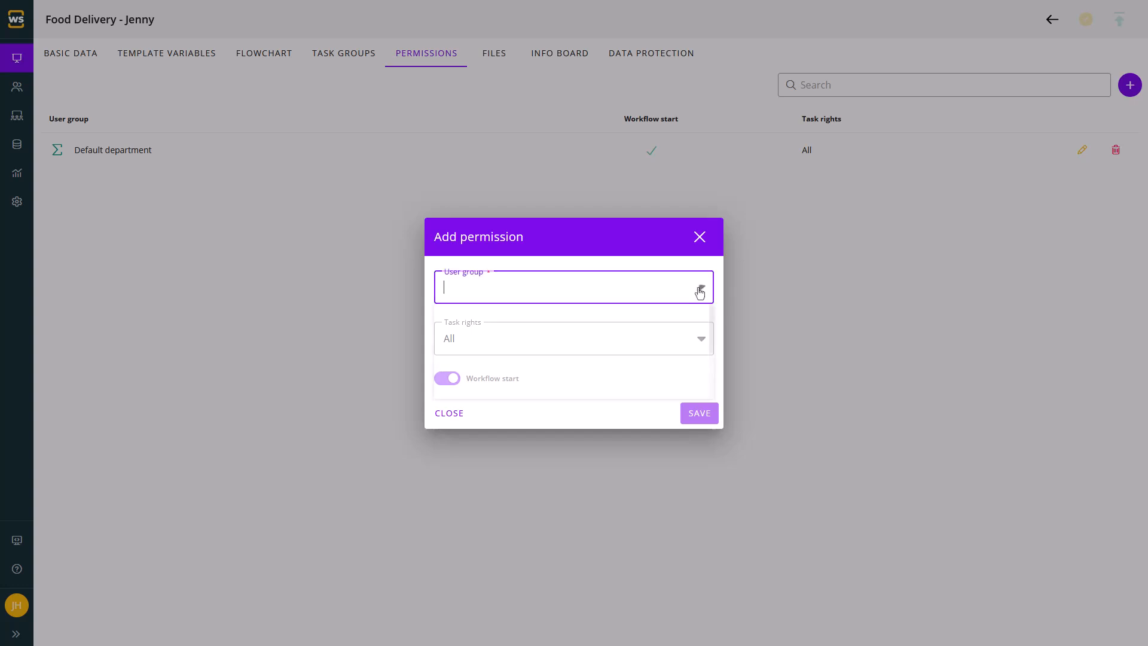
scroll(662, 368, down, 5)
scroll(662, 368, up, 5)
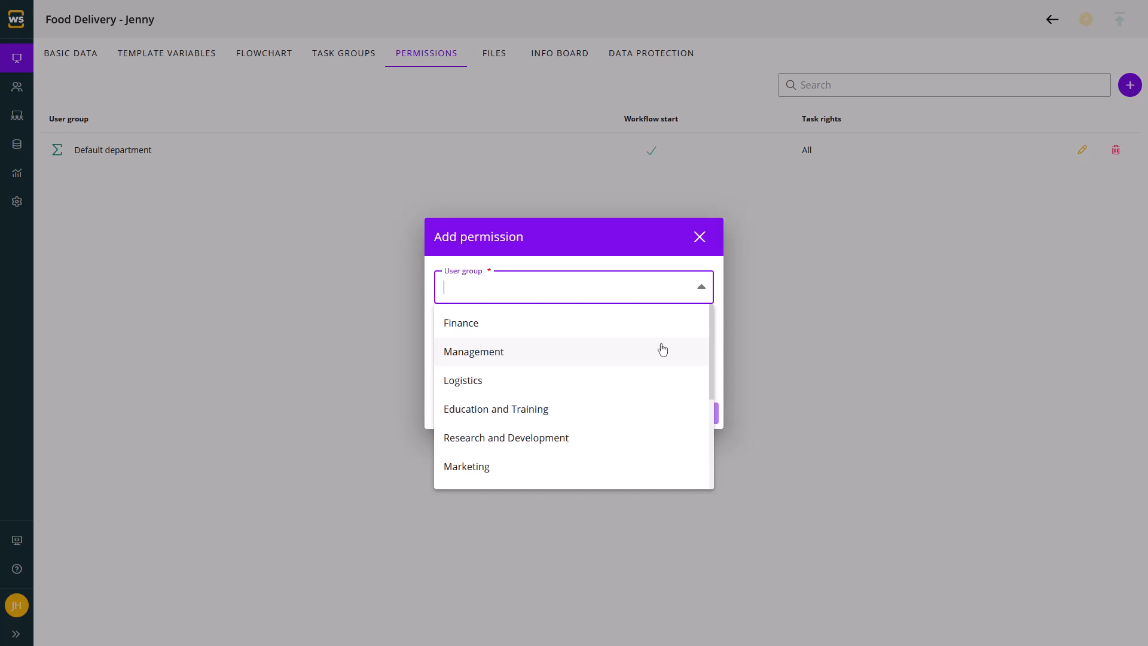
click(508, 409)
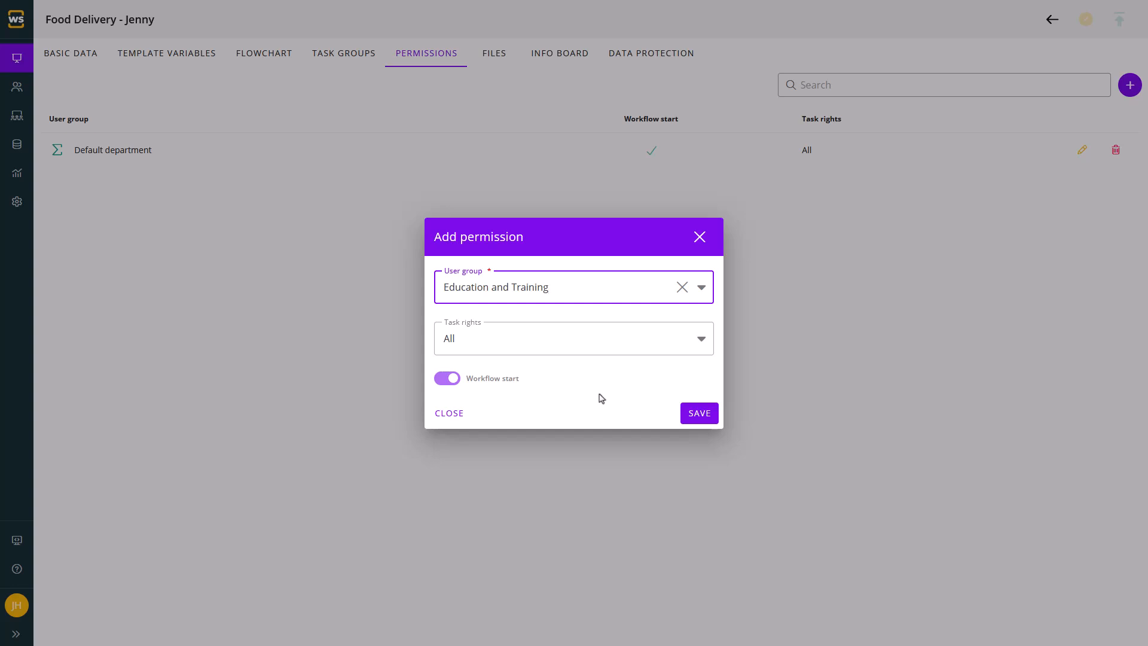
Turn off workflow start for the new permission and try the task rights Department, Owner and None
click(443, 381)
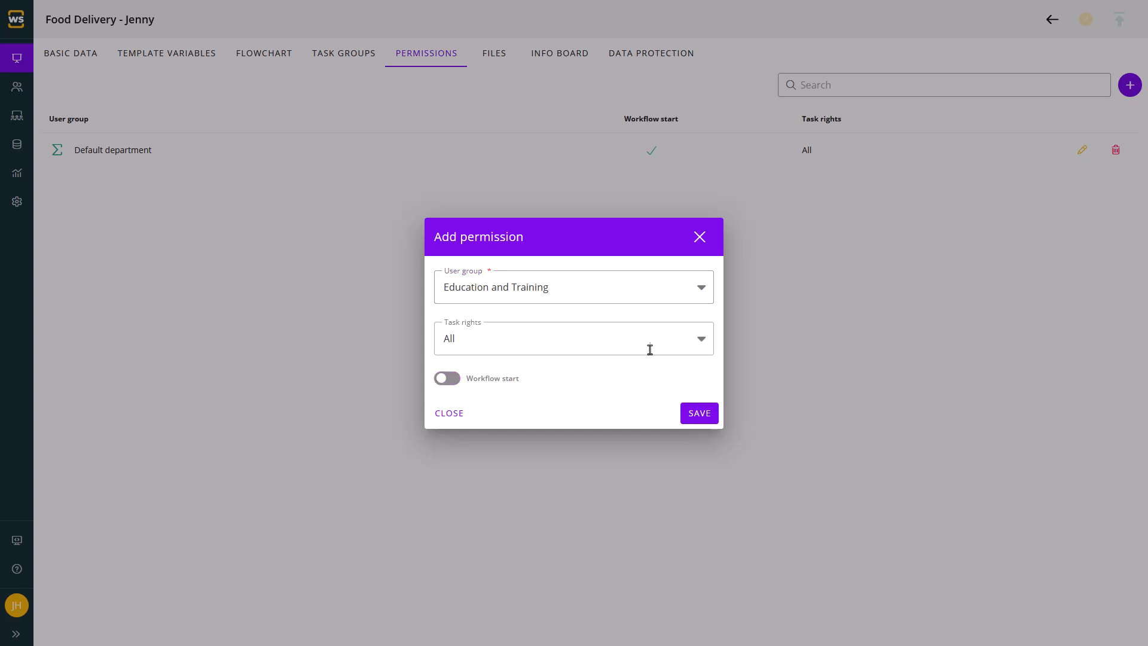
click(700, 339)
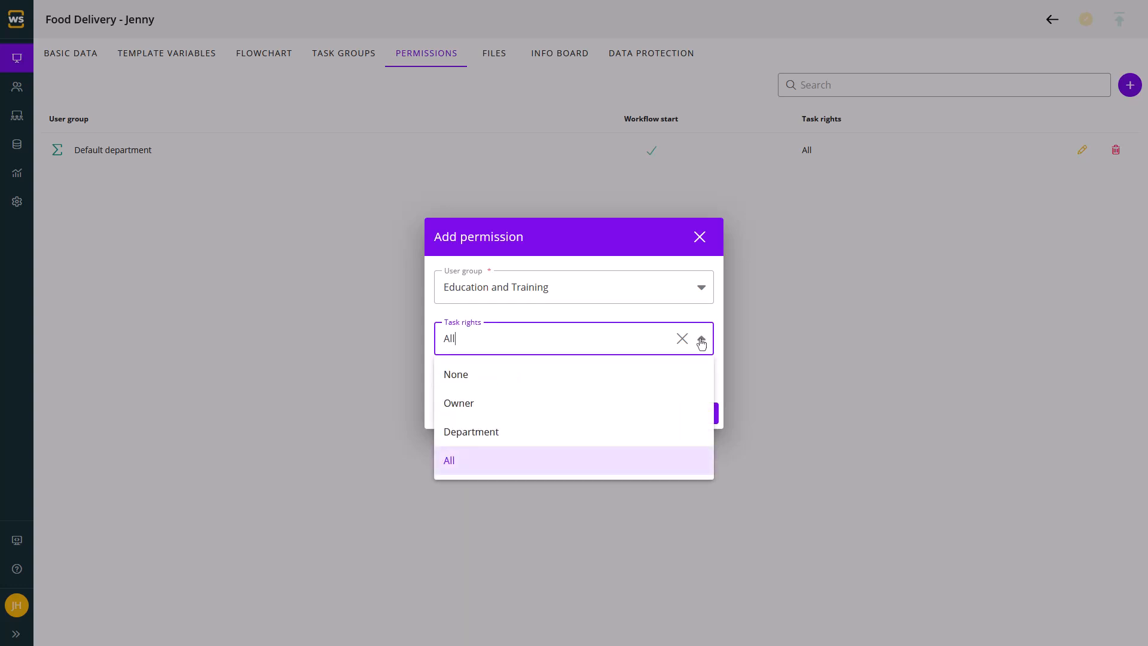
click(701, 340)
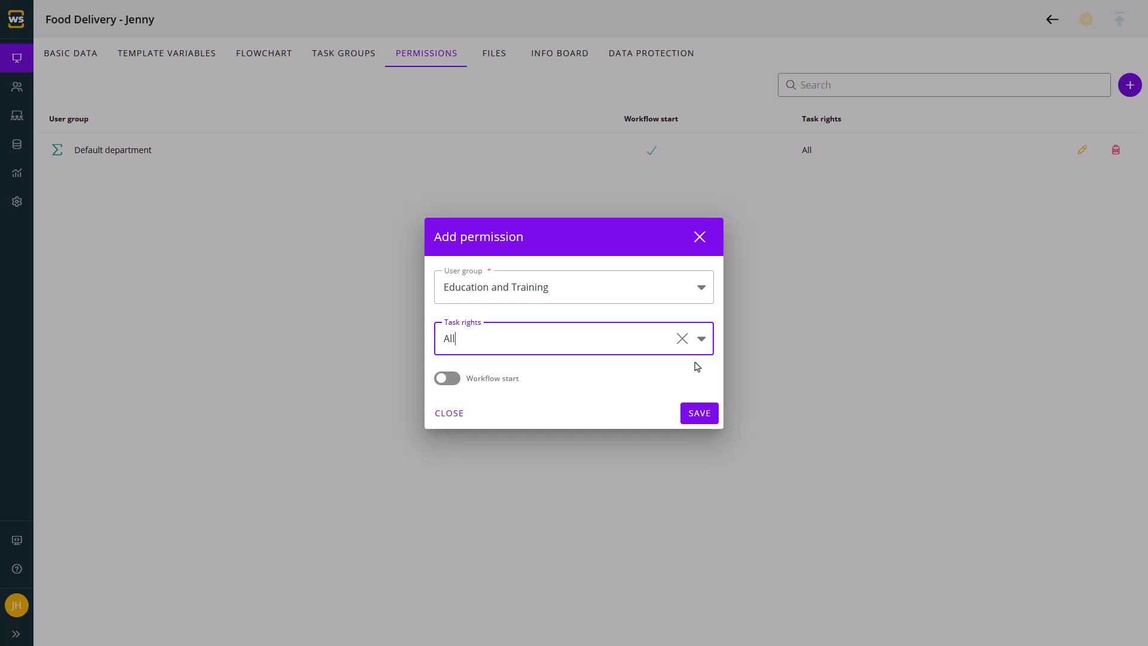
click(701, 339)
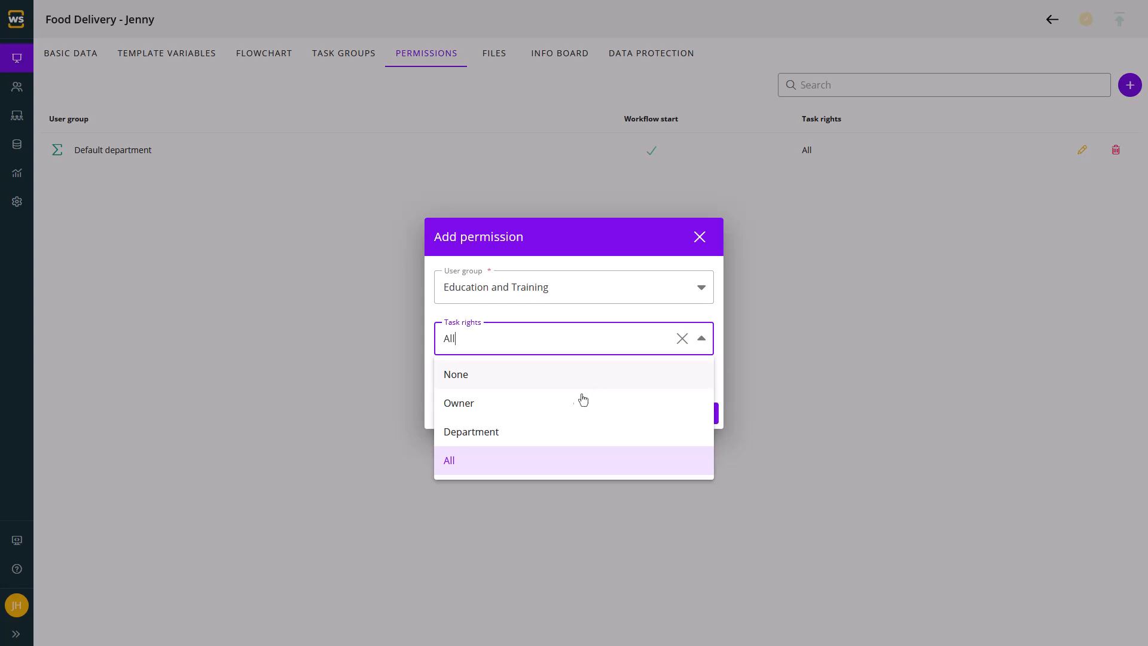
click(476, 441)
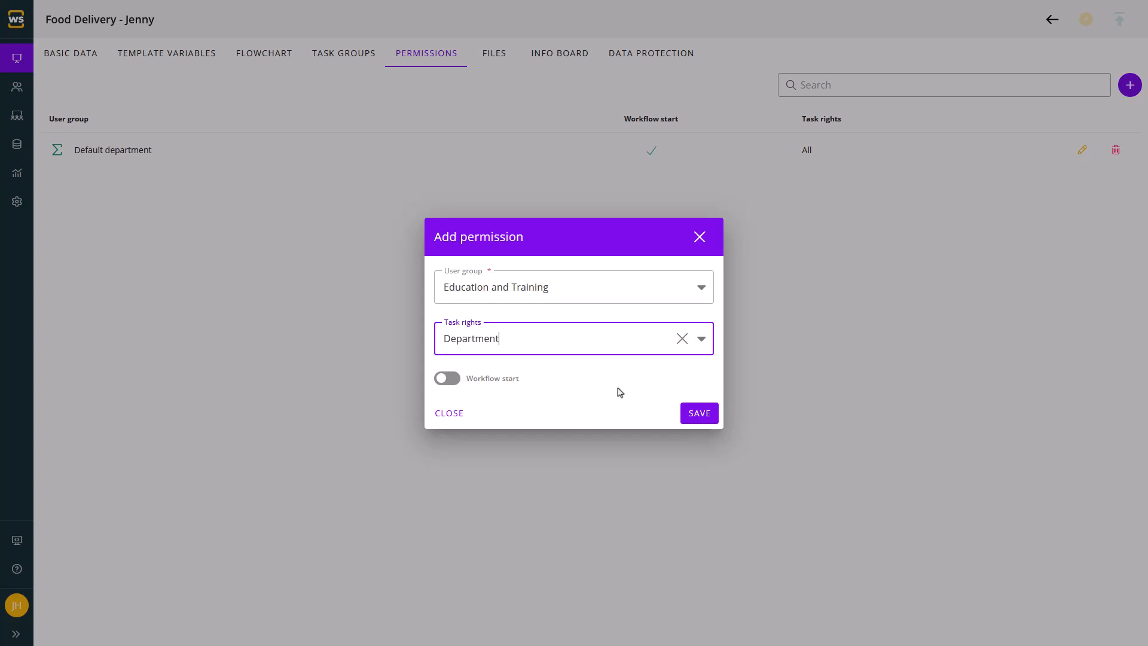
click(701, 338)
click(501, 403)
click(701, 340)
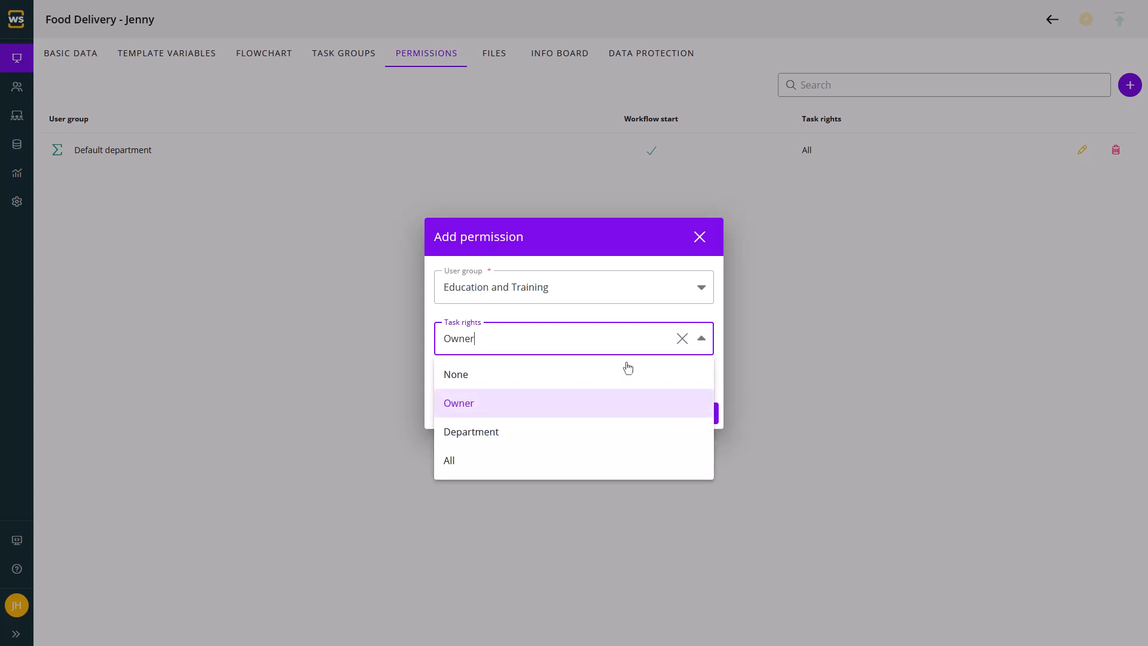
click(559, 376)
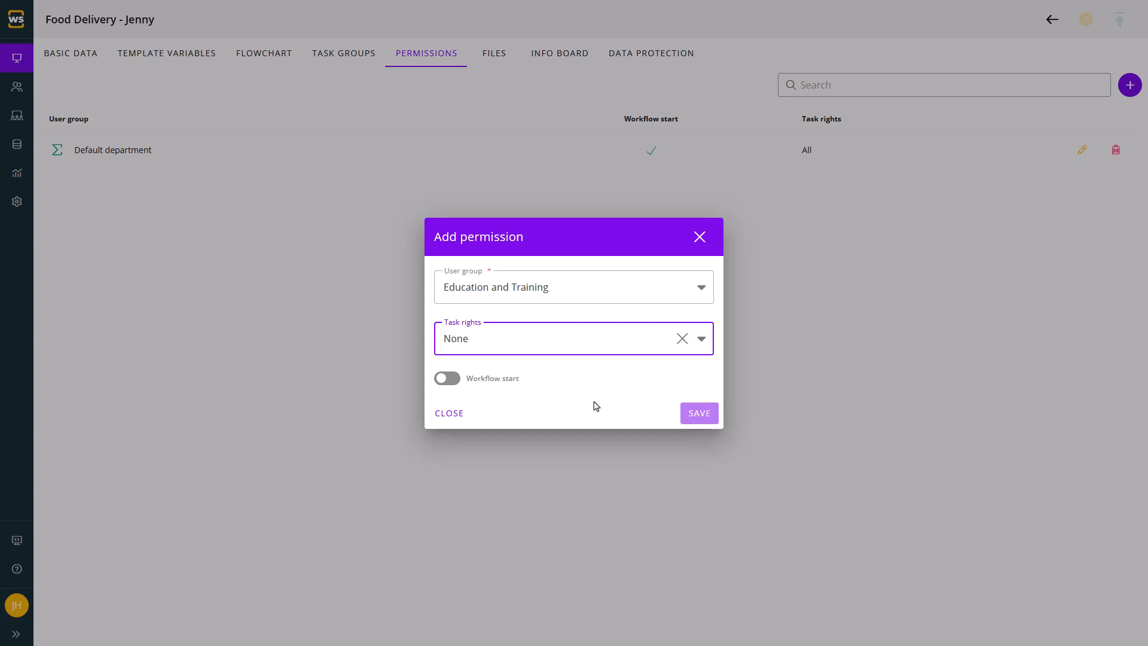
click(698, 413)
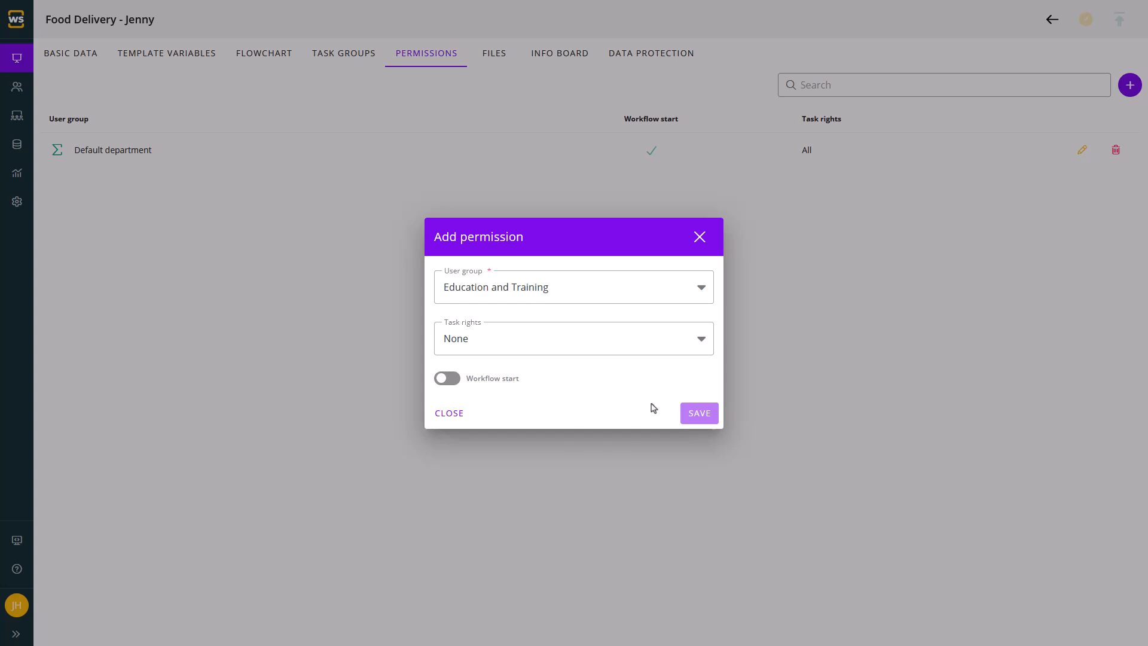
Set the permission's task rights to All, enable workflow start, and save the permission
click(701, 339)
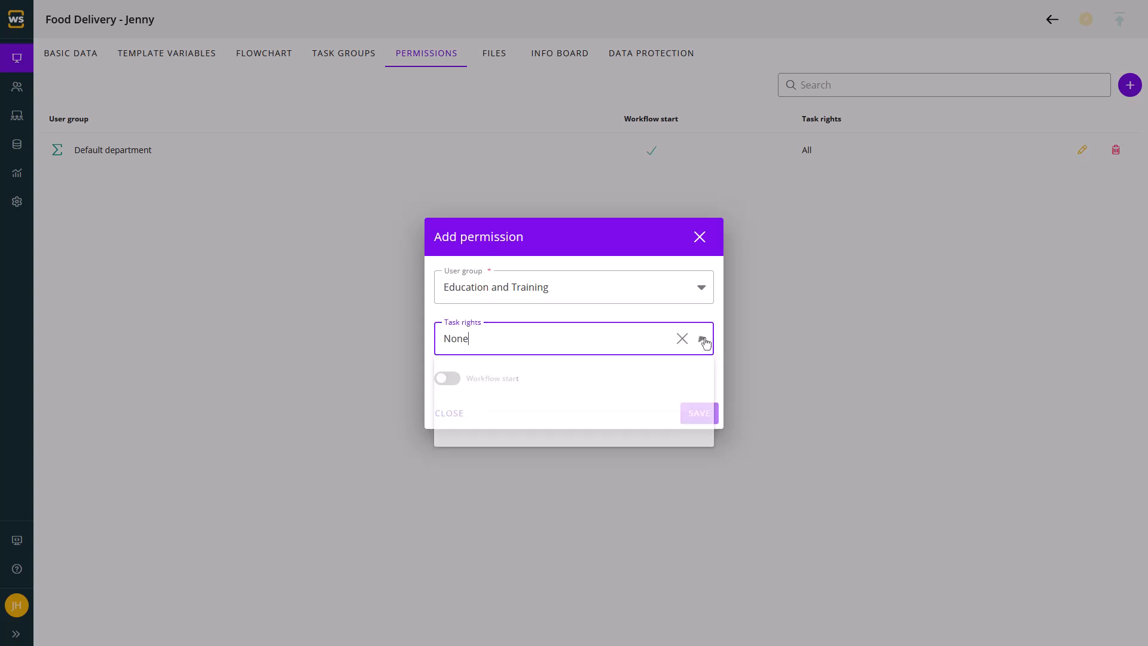
click(450, 458)
click(450, 378)
click(700, 417)
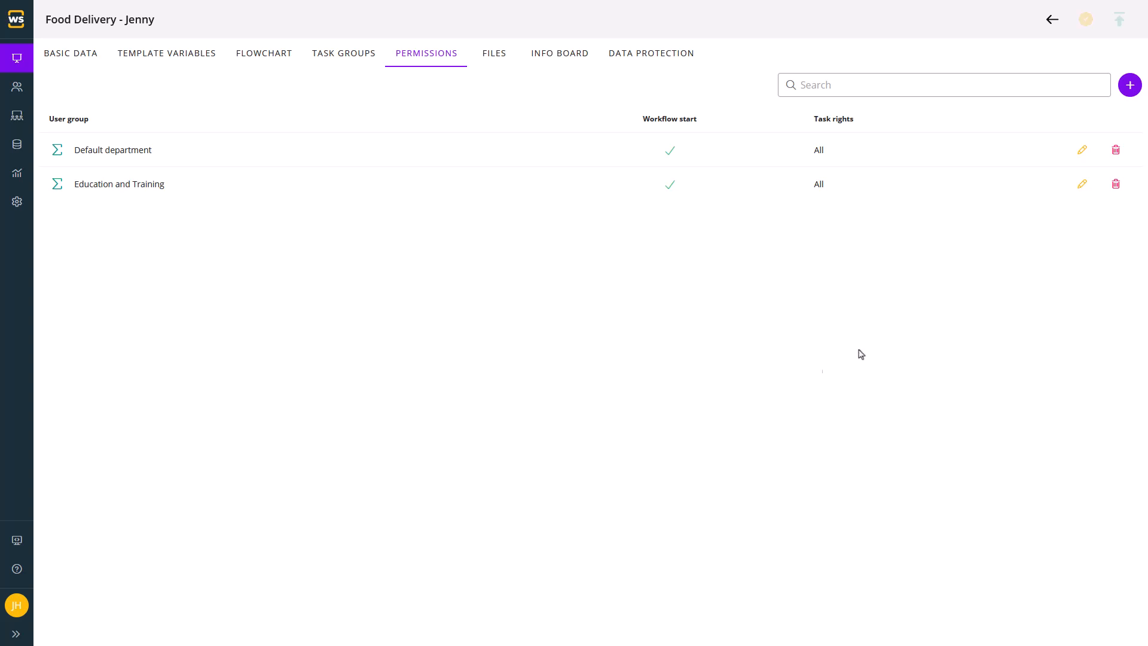
Delete the Default department permission from the template
click(1116, 151)
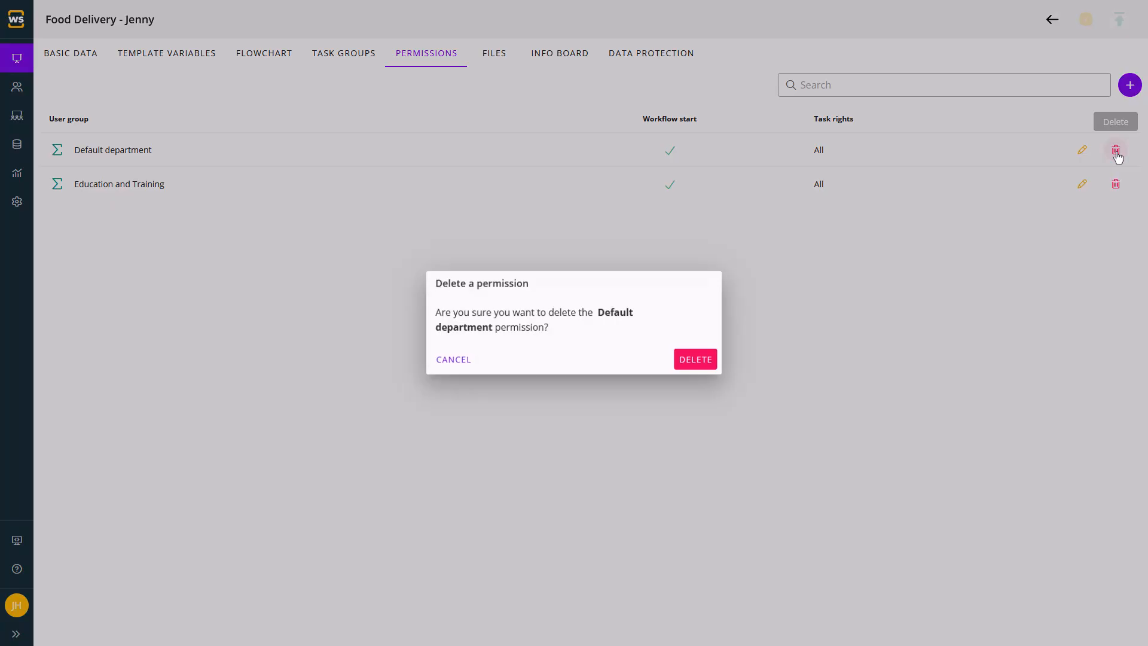
click(698, 361)
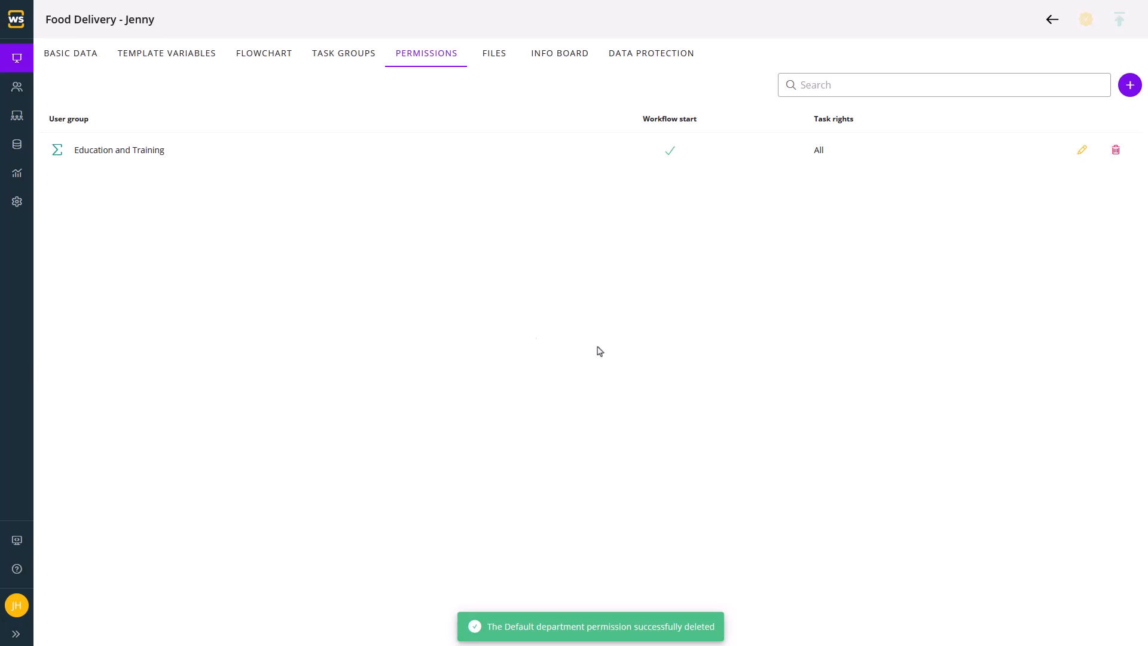
Examine the deadline type and day type options in the template's basic data
click(71, 54)
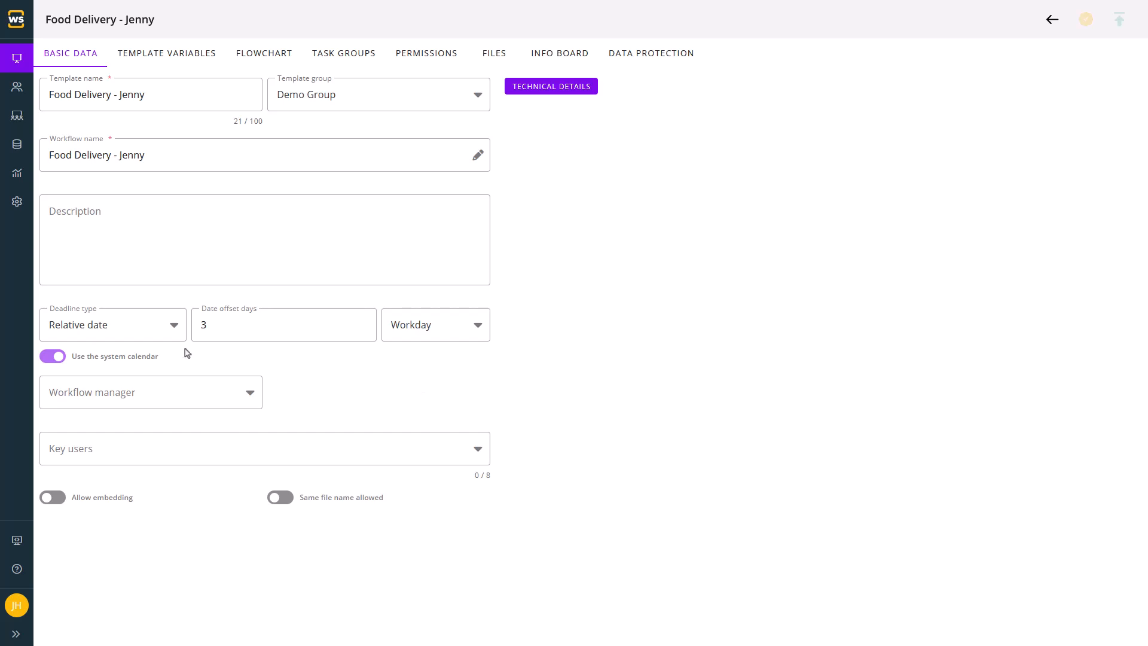
click(173, 328)
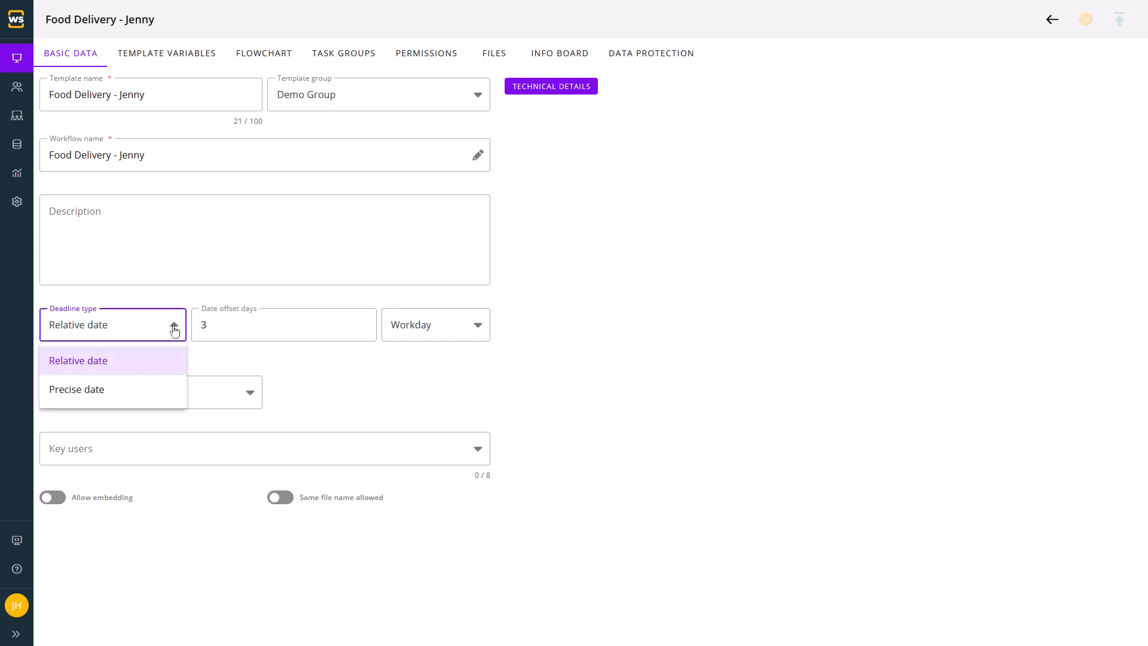
click(174, 328)
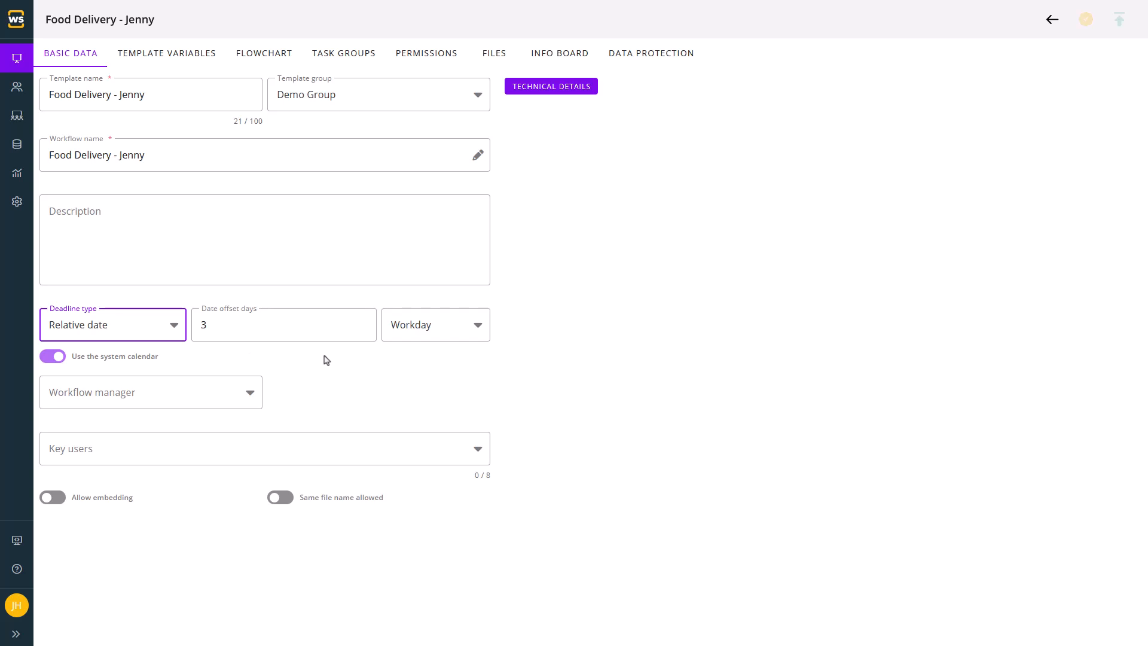
click(478, 327)
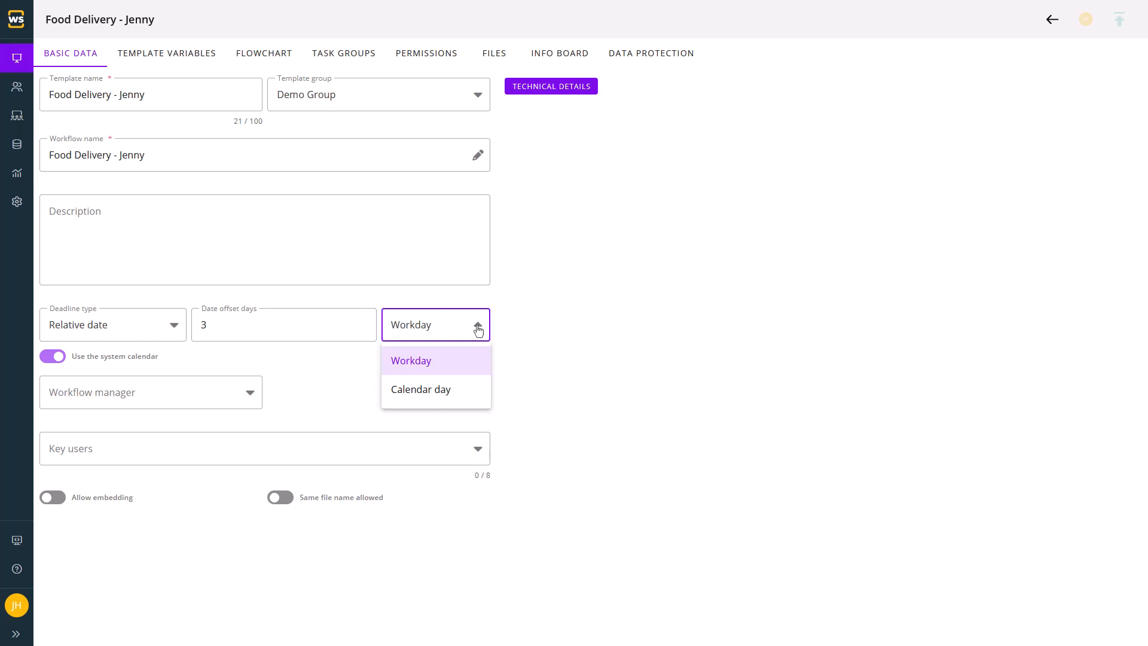
click(478, 328)
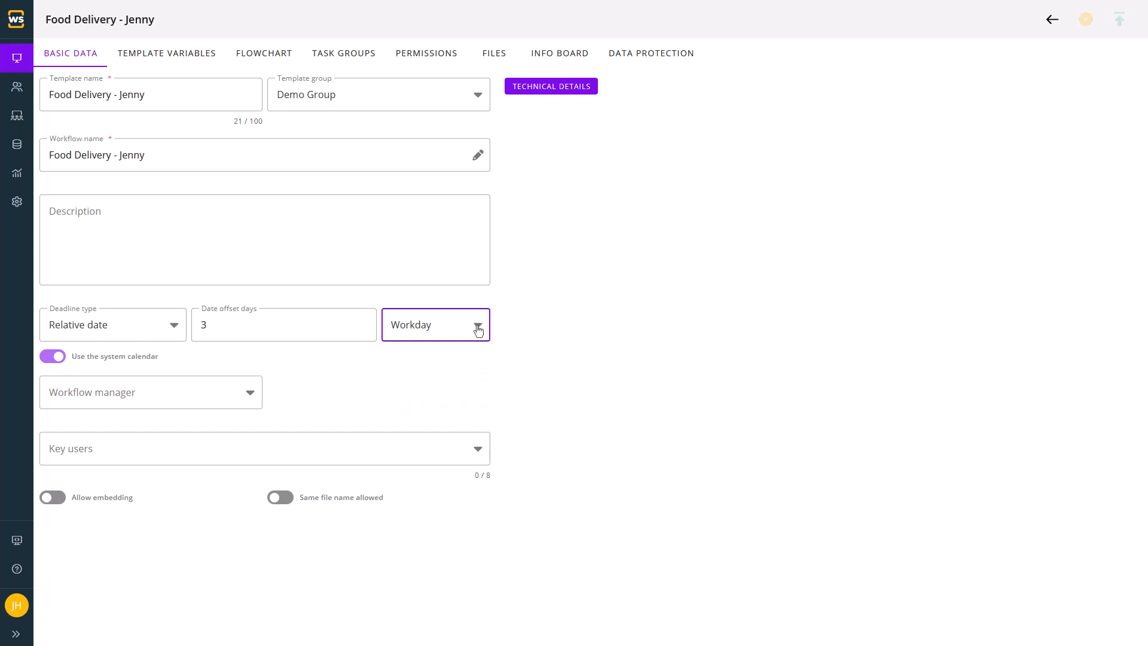
click(572, 339)
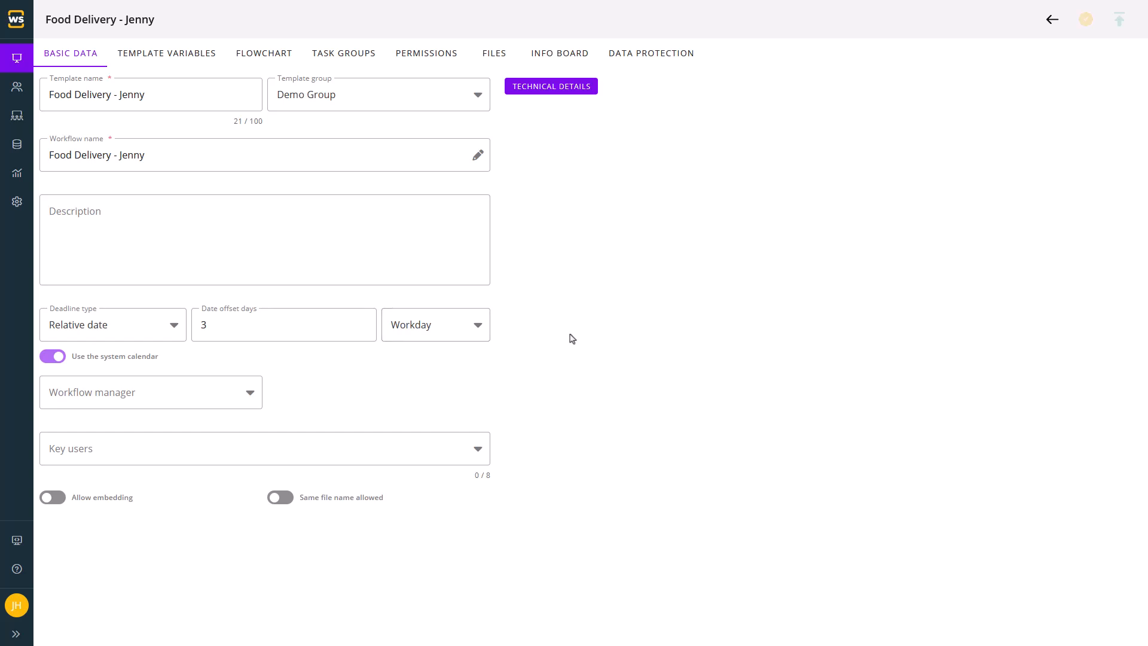
Try the Precise date deadline type and its exact date calendar, and return the deadline type to Relative date
click(174, 326)
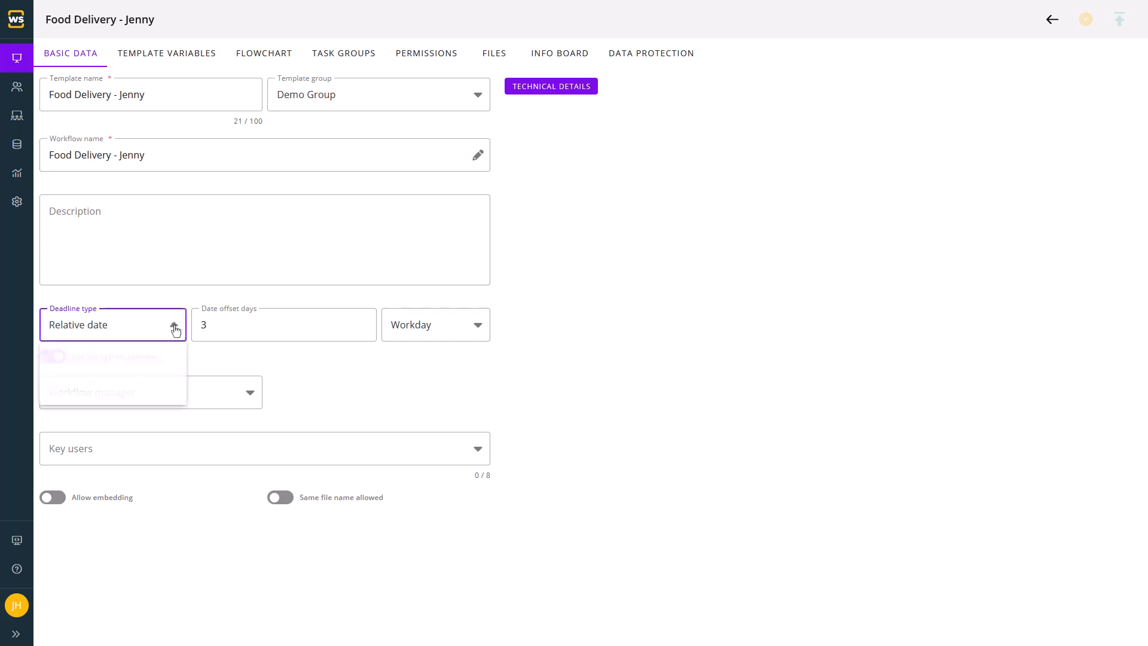
click(154, 389)
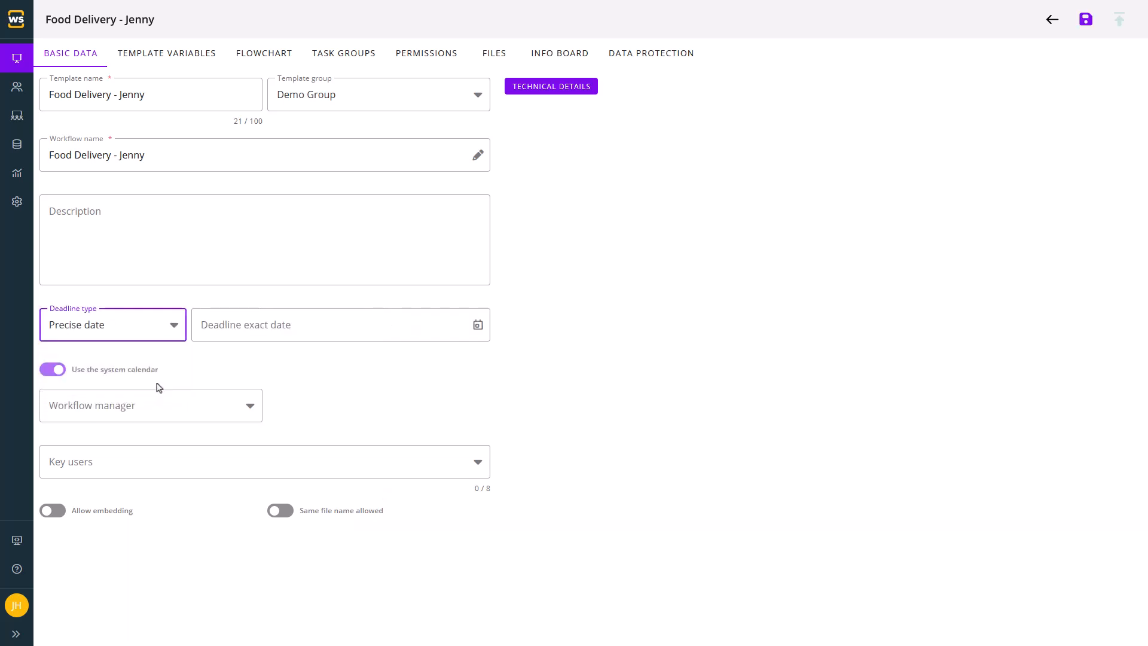
click(479, 326)
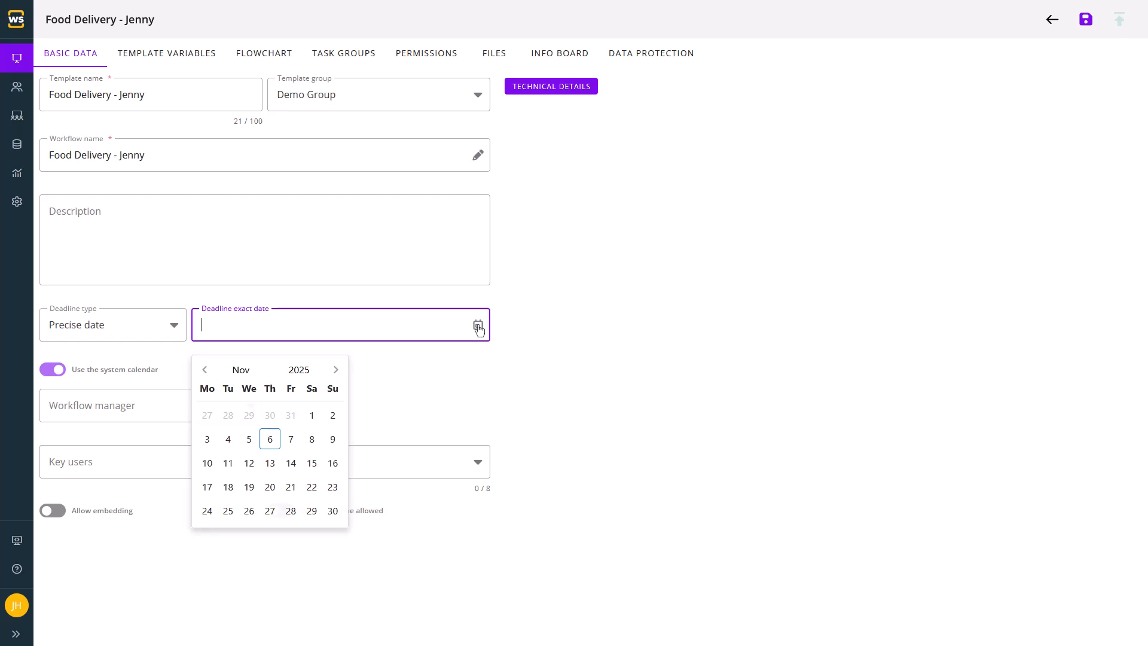
click(478, 325)
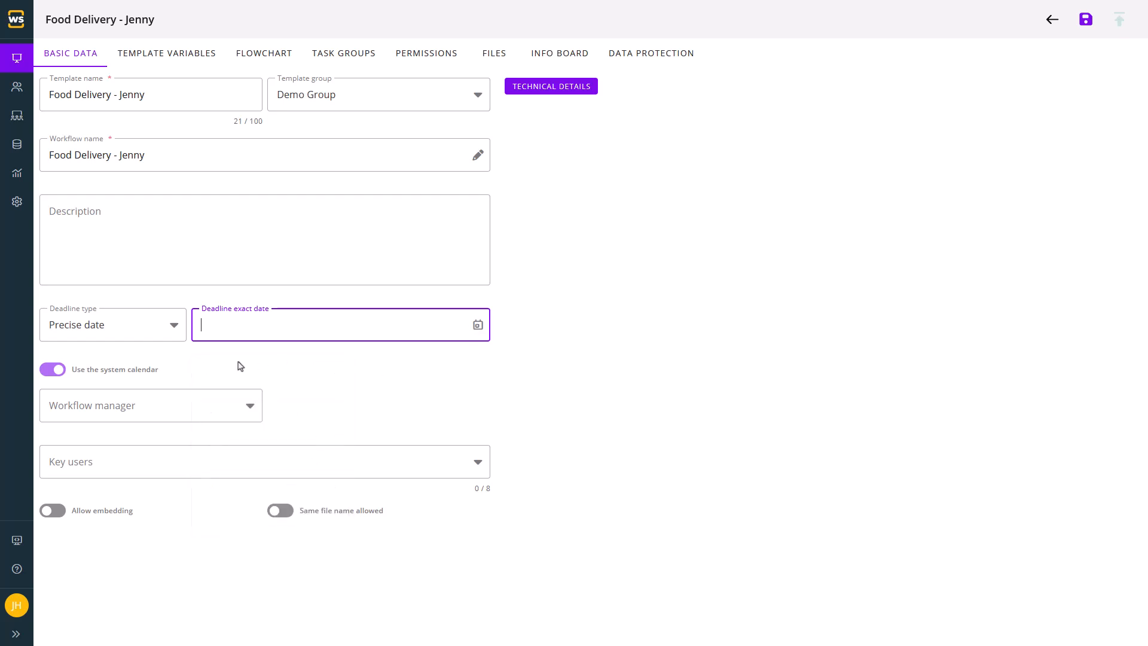
click(173, 327)
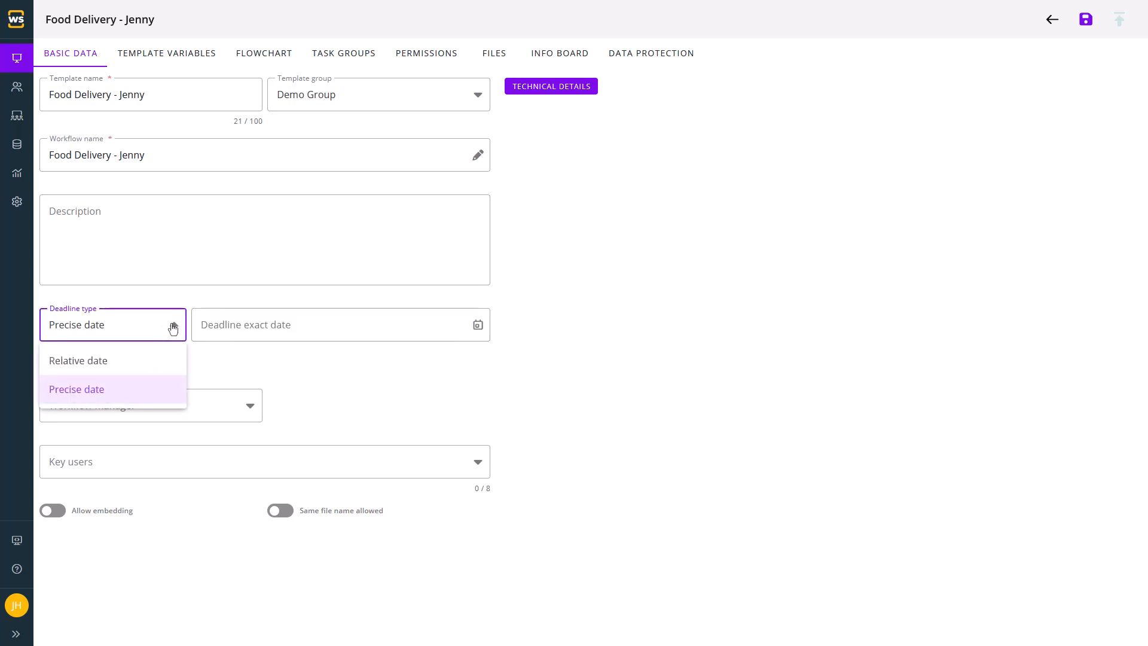
click(149, 360)
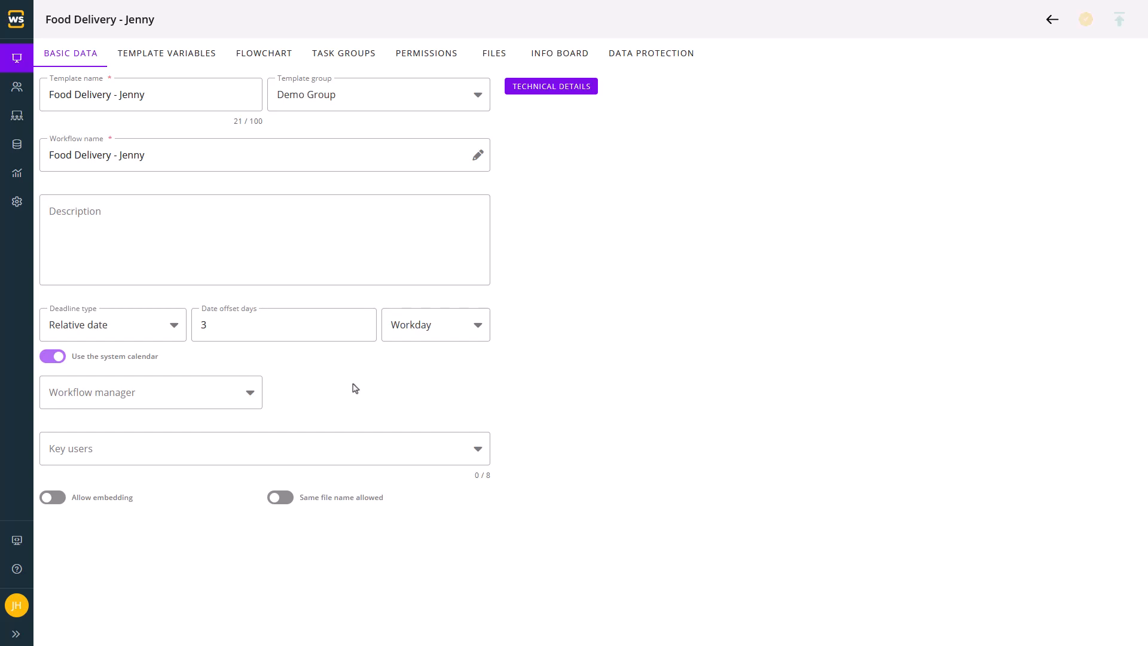
Assign the first listed user as the template's workflow manager
click(250, 396)
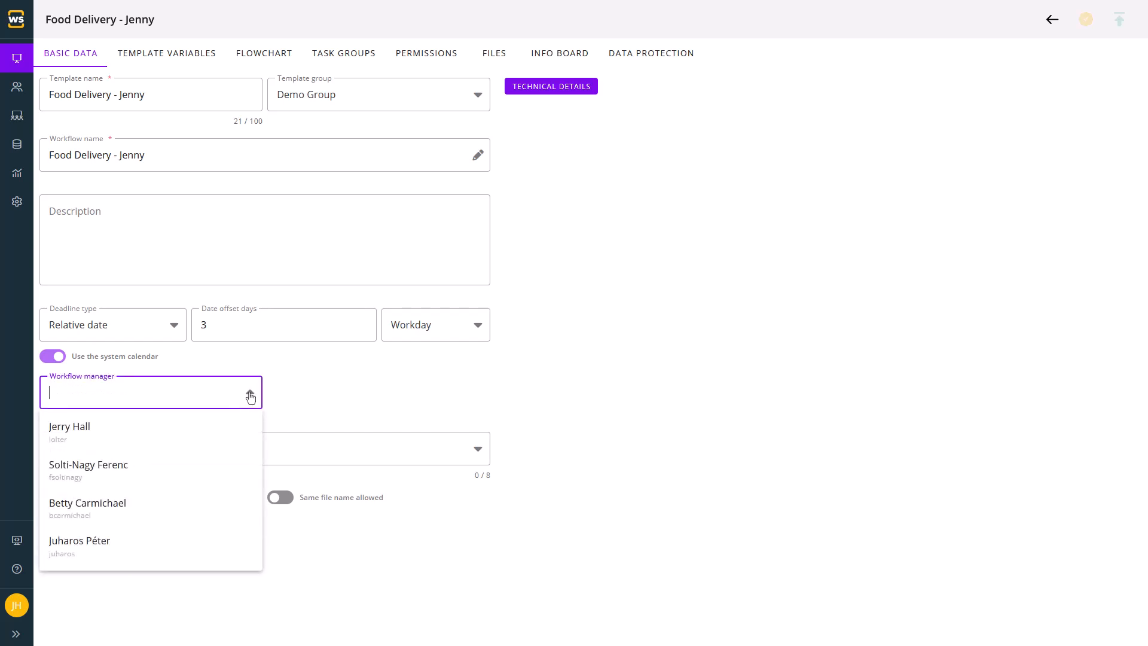
click(250, 396)
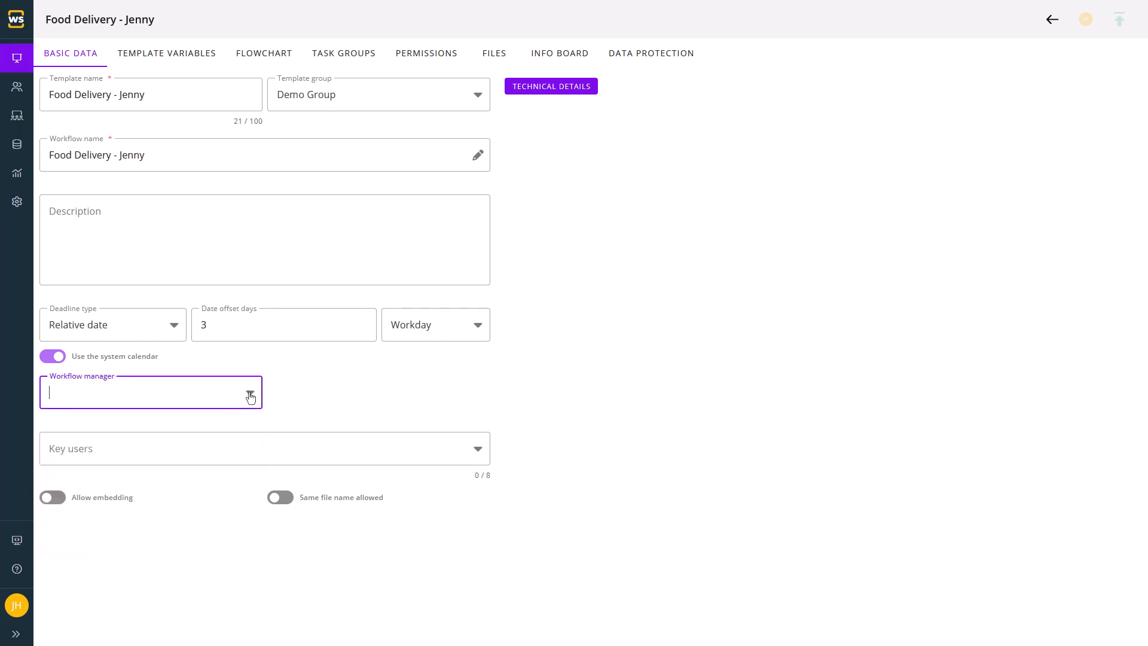
click(333, 397)
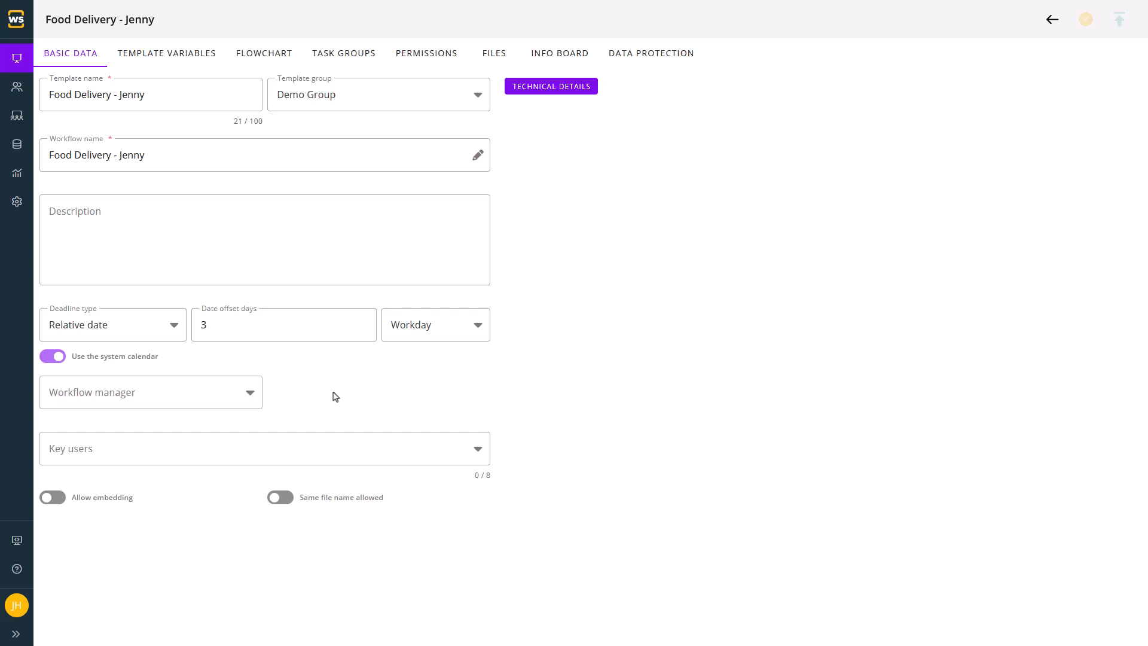
click(249, 392)
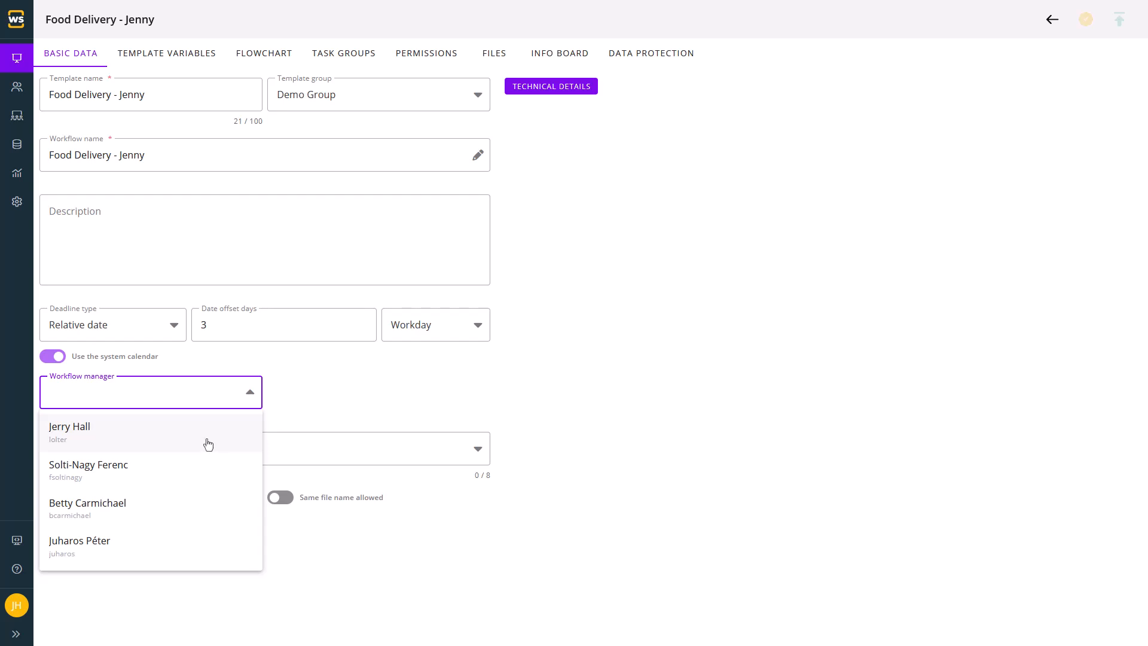
click(114, 441)
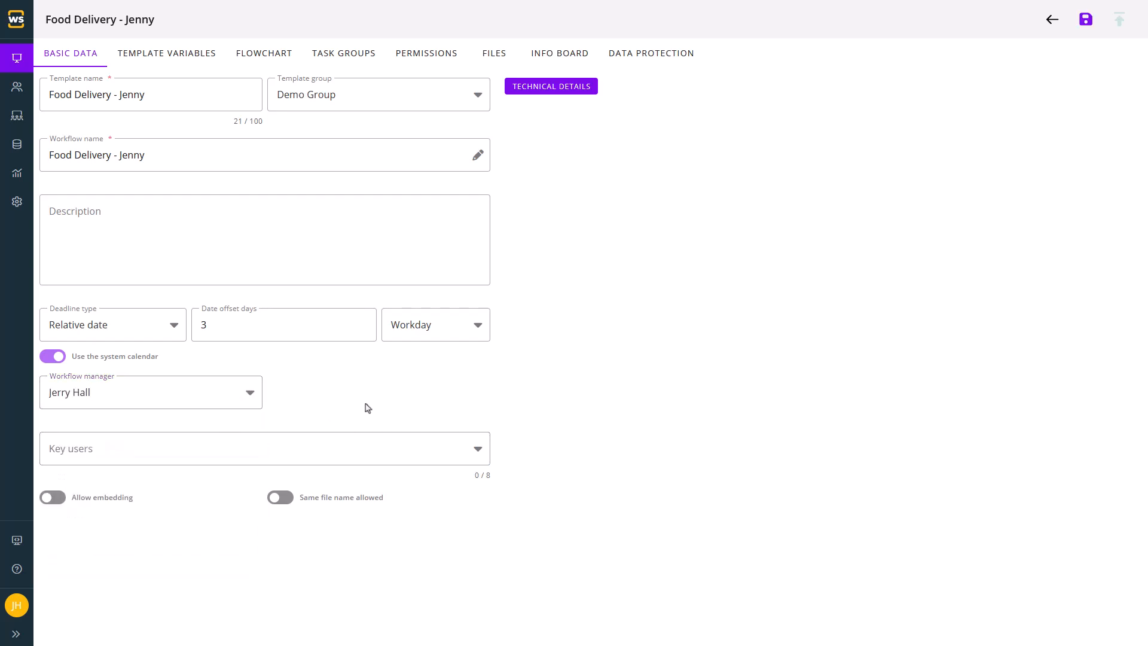
Add the third and second listed users as key users and save the template
click(476, 452)
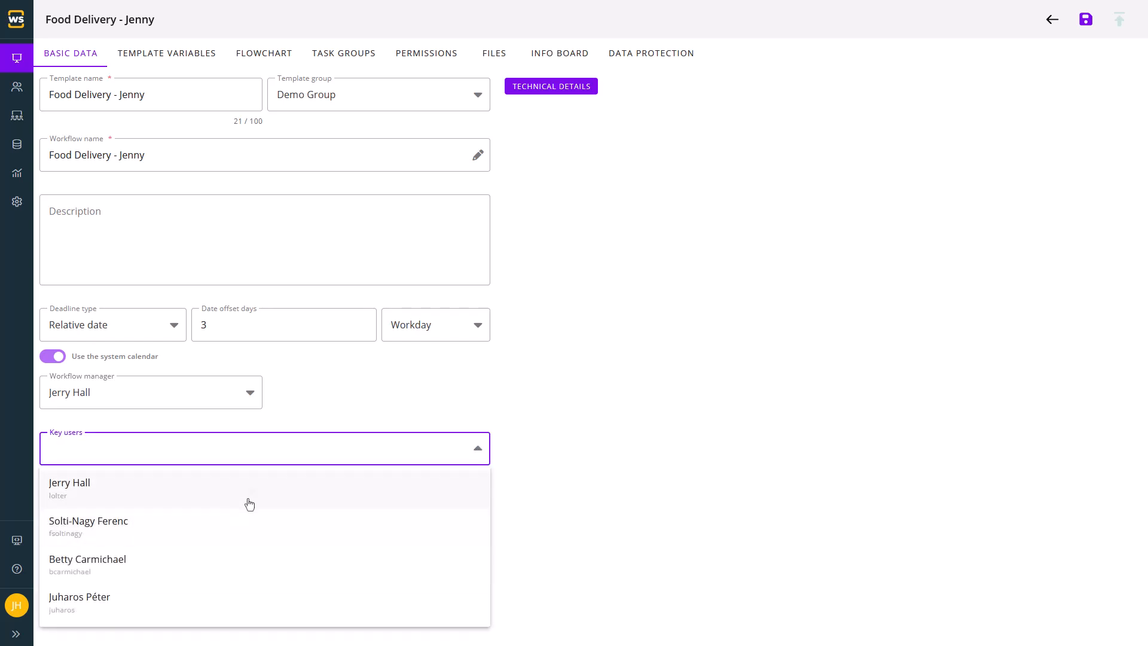
click(121, 571)
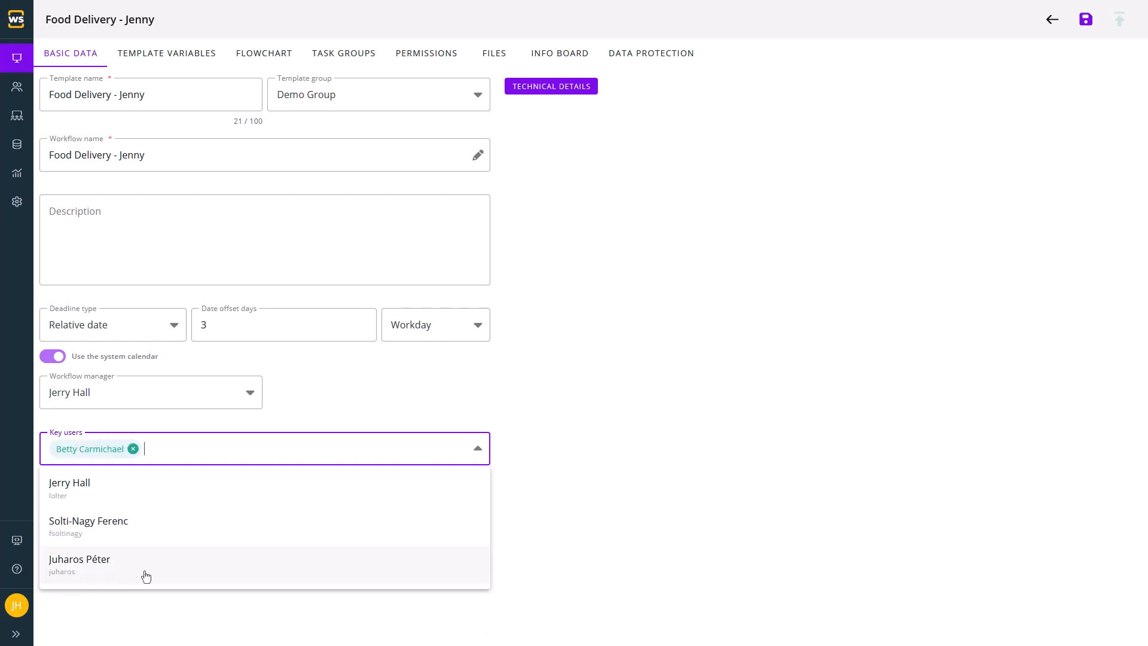
click(176, 536)
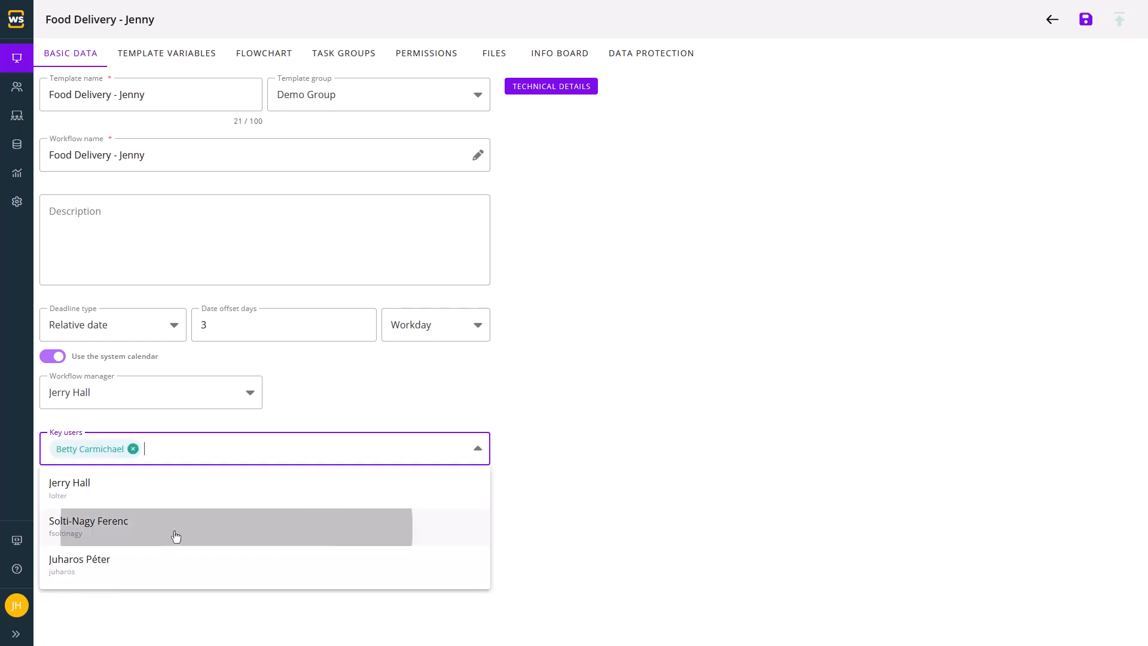
click(575, 493)
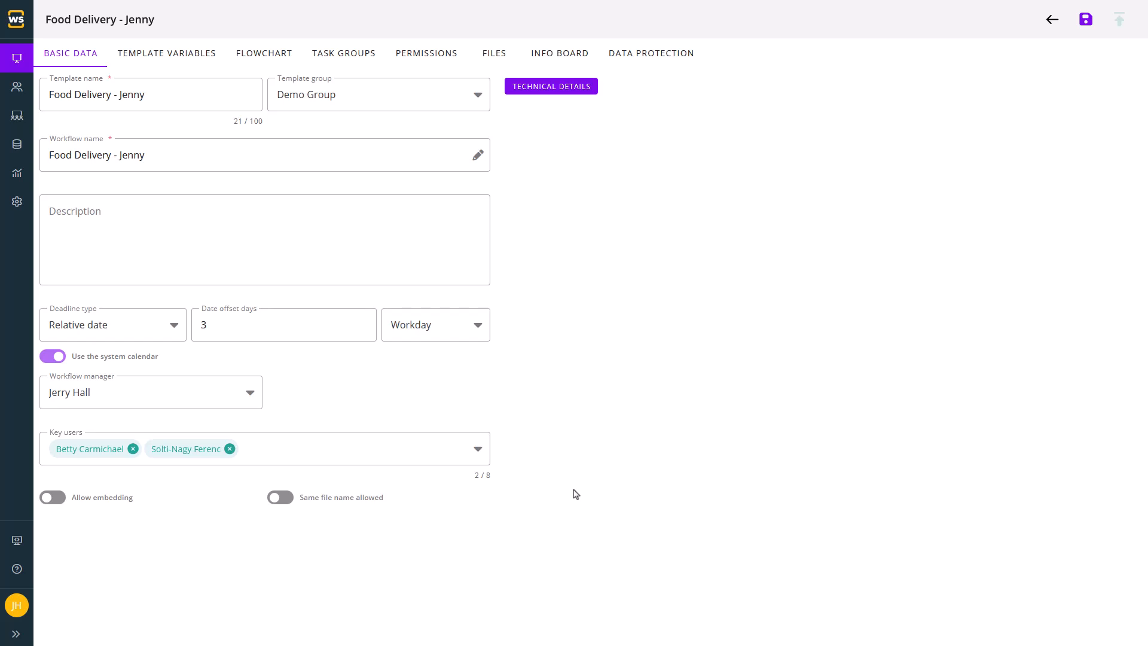
click(1086, 23)
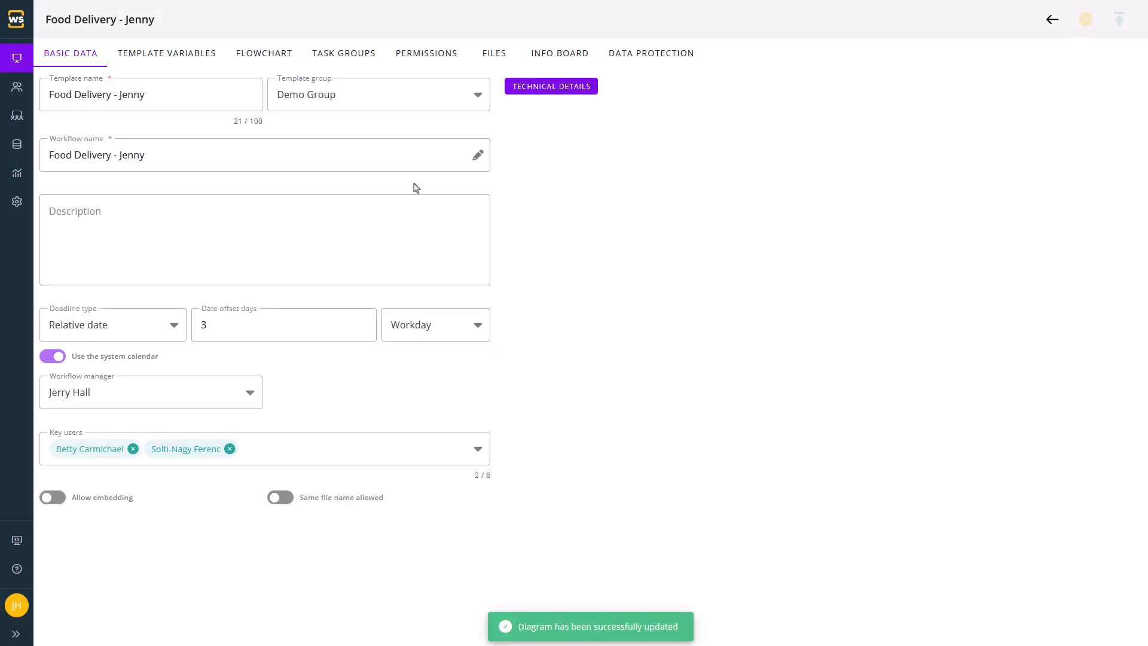
Place a SimpleTask element below the start node in the template's flowchart
click(266, 57)
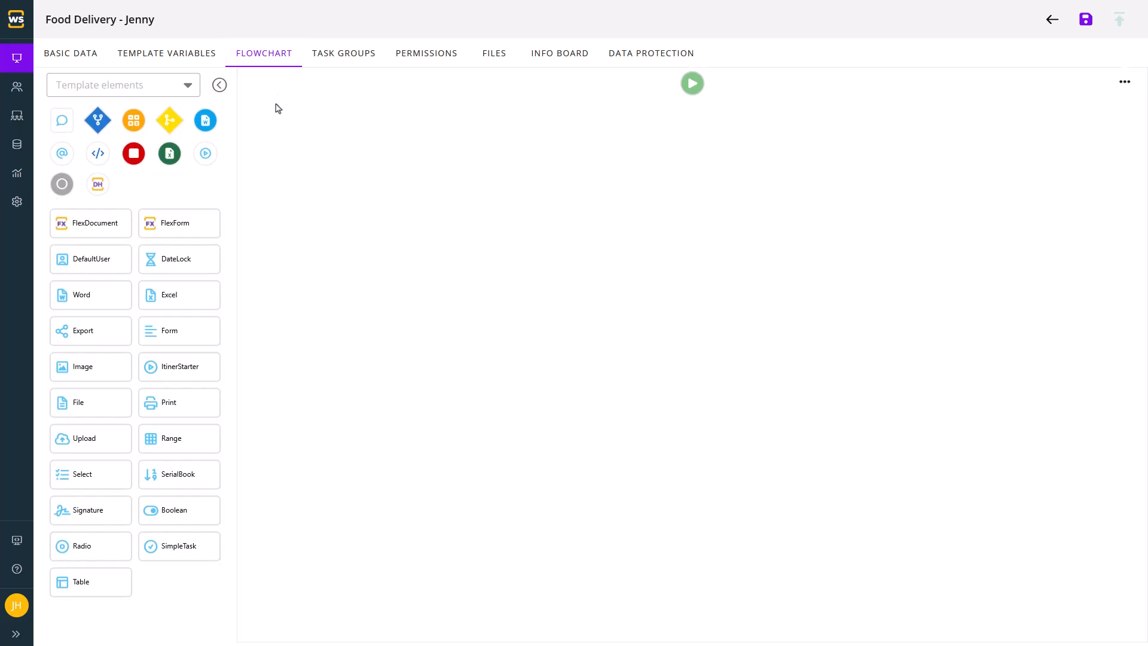
click(183, 554)
drag(183, 554, 952, 141)
Title the SimpleTask "Welcome to our food delivery service" and save both the task and the template
double_click(687, 153)
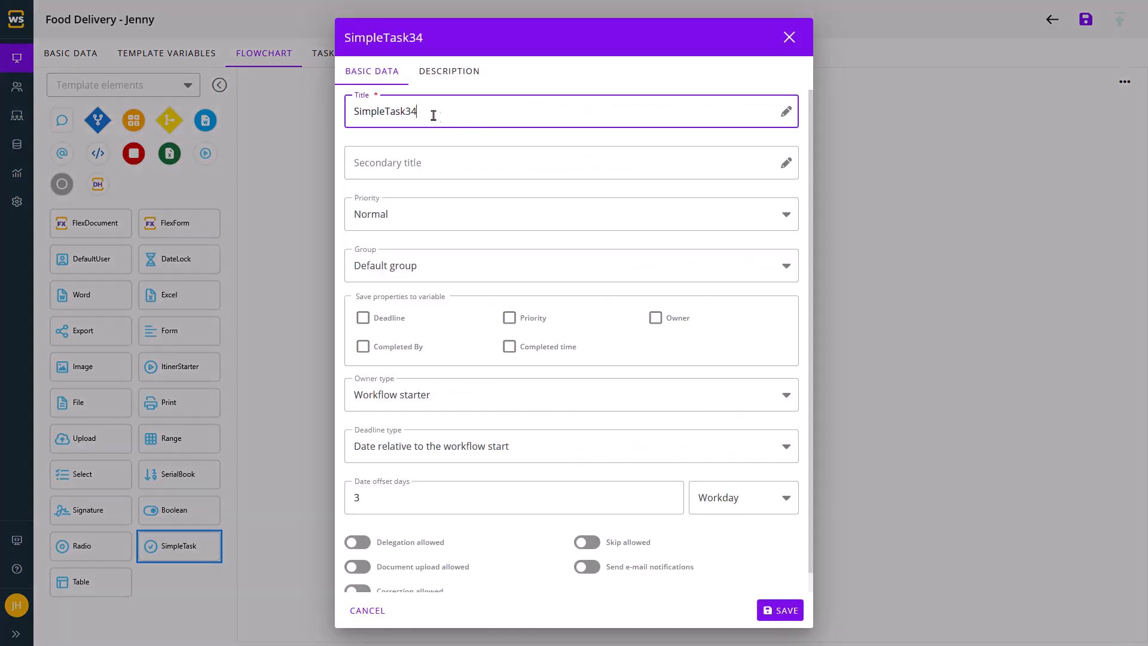
drag(417, 112, 353, 113)
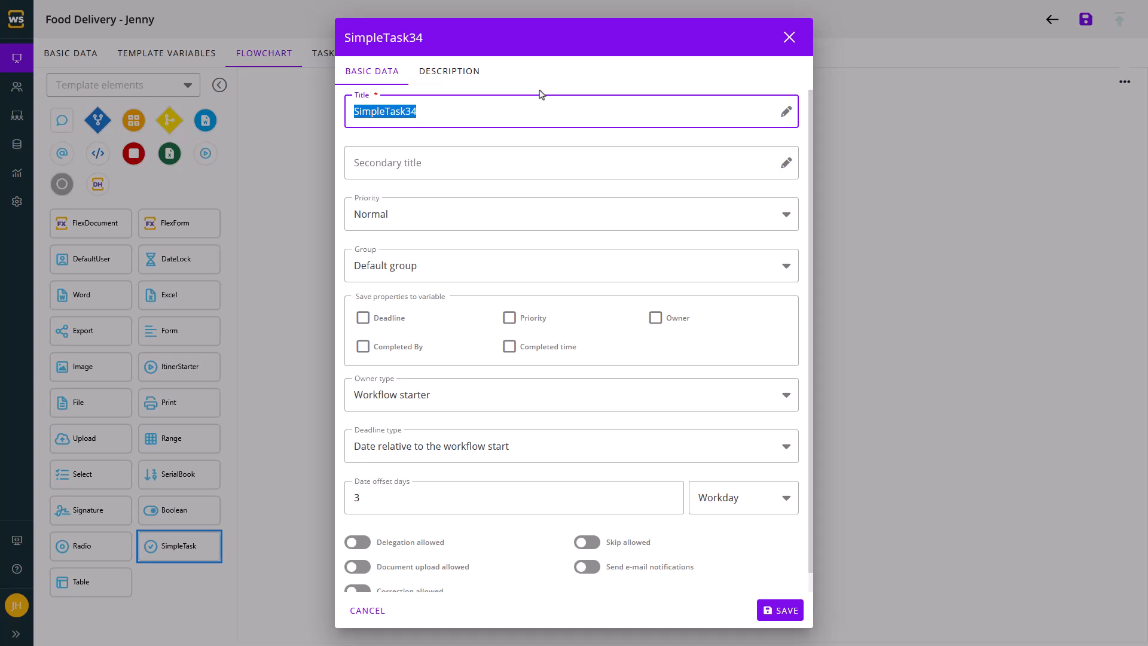
text(Welcome to our)
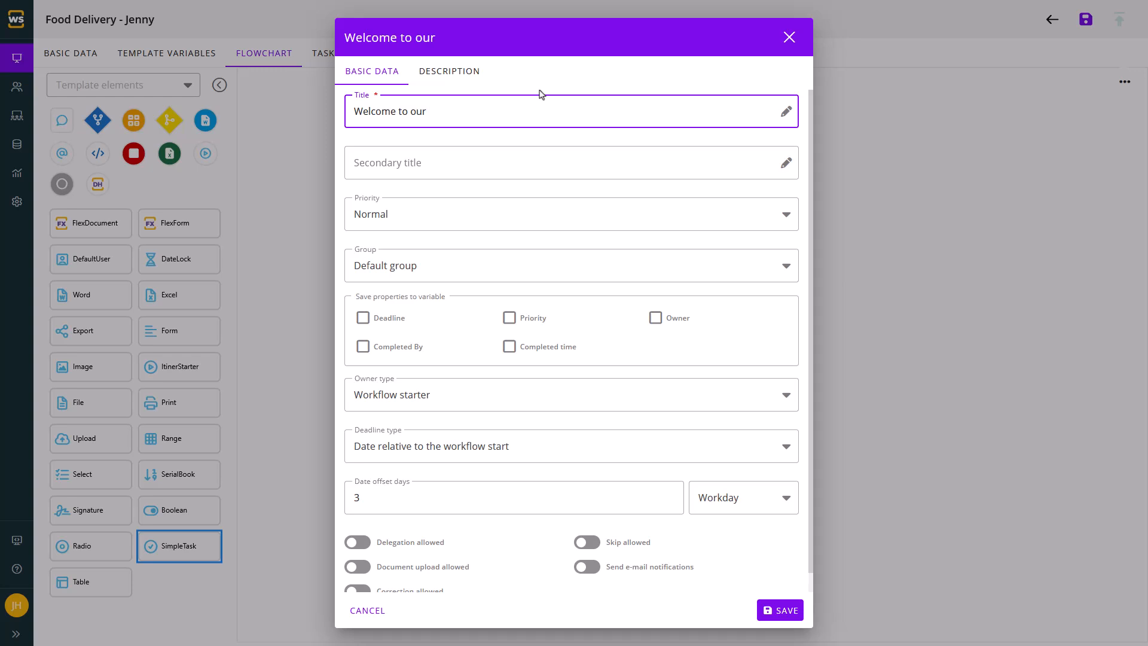
text( food delivery )
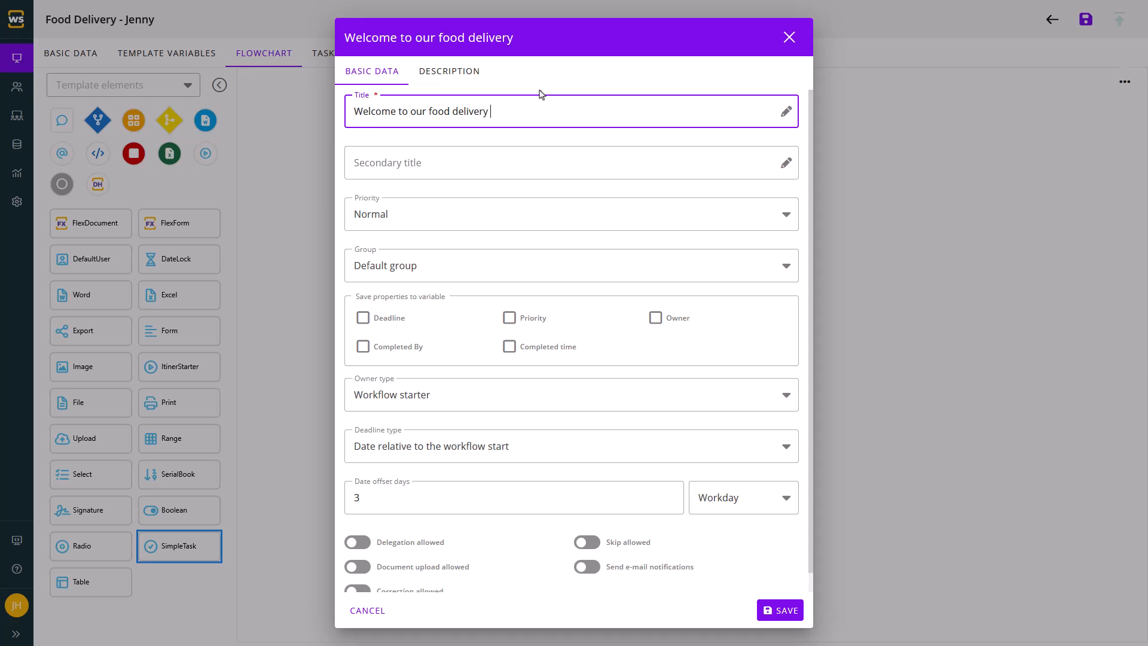
text(servicde)
key(BackSpace)
key(BackSpace)
text(e)
click(779, 611)
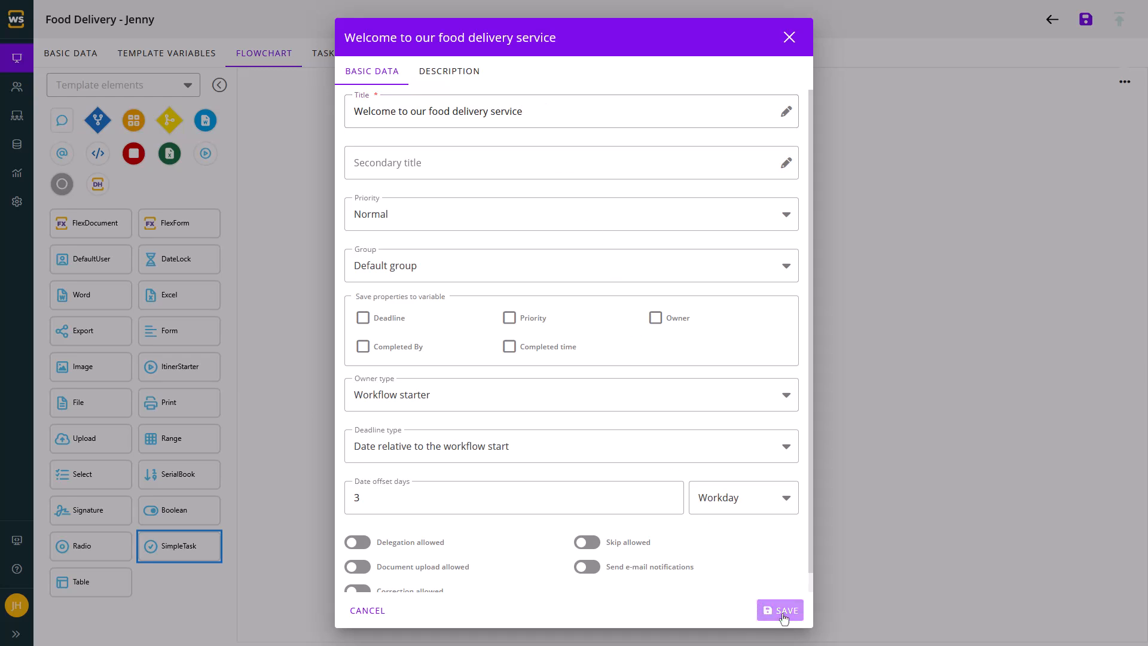
click(1085, 21)
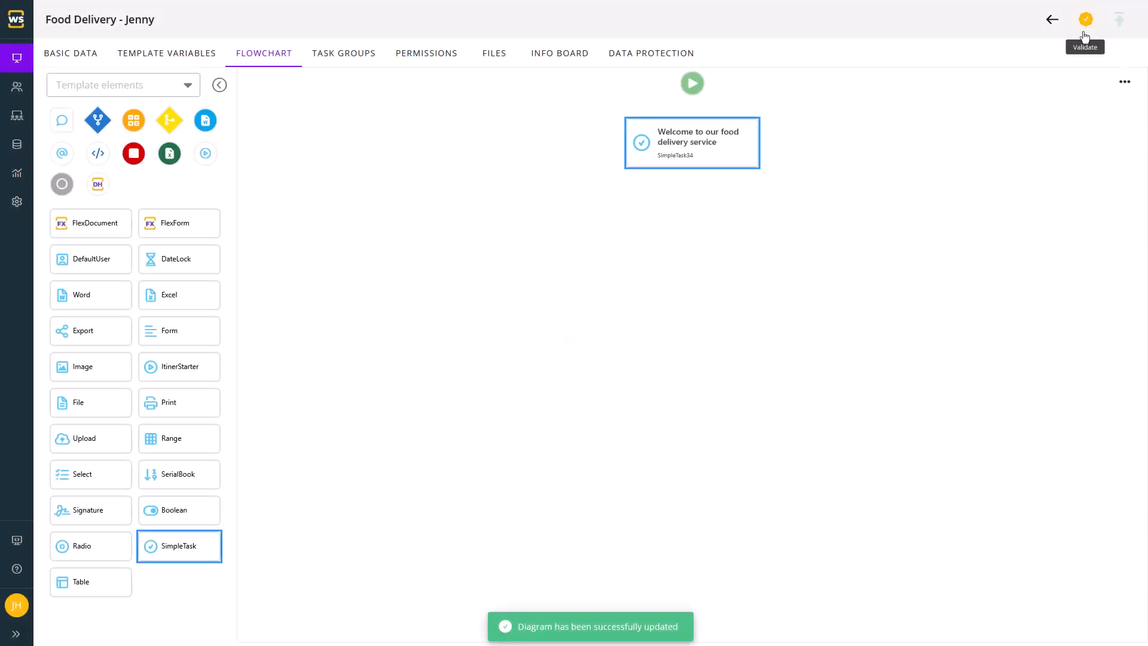
Connect the start node to the welcome task in the flowchart
mouse_move(693, 94)
drag(693, 99, 693, 122)
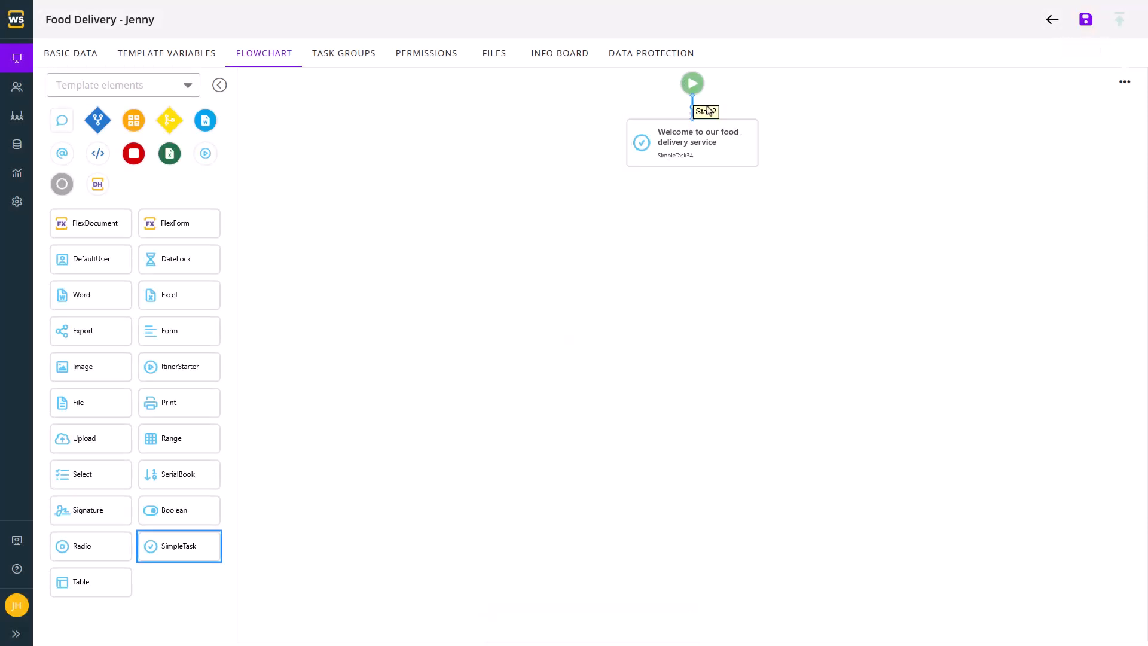
click(731, 157)
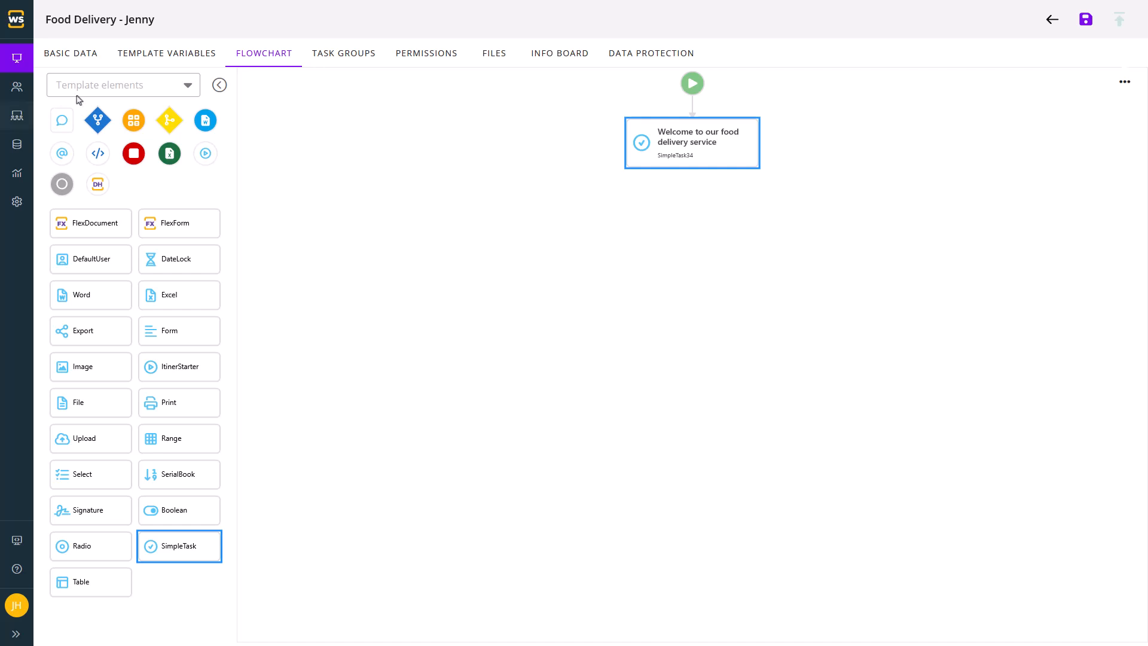
Place an Image element below the welcome task and connect the task to it
click(432, 302)
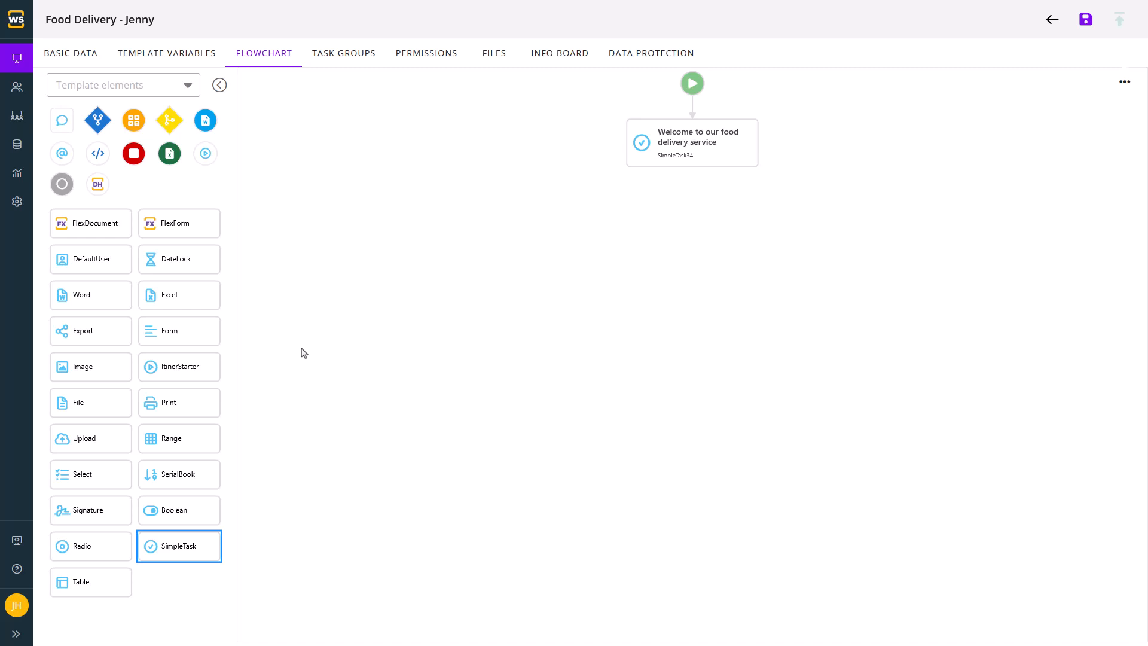
drag(90, 366, 693, 221)
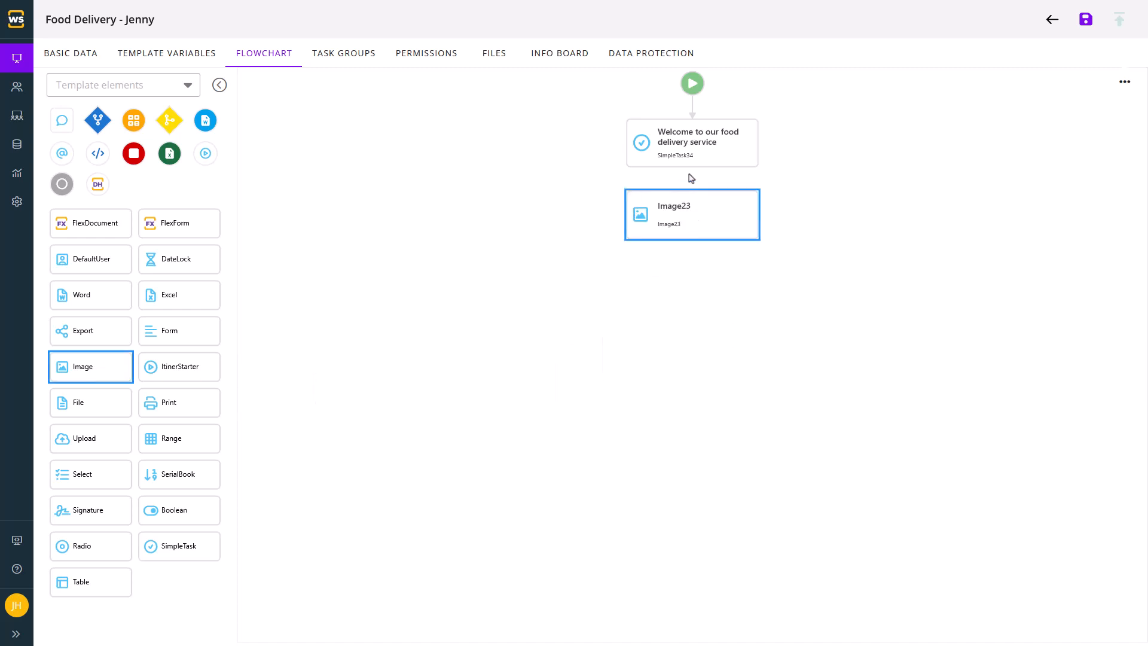
drag(692, 170, 692, 216)
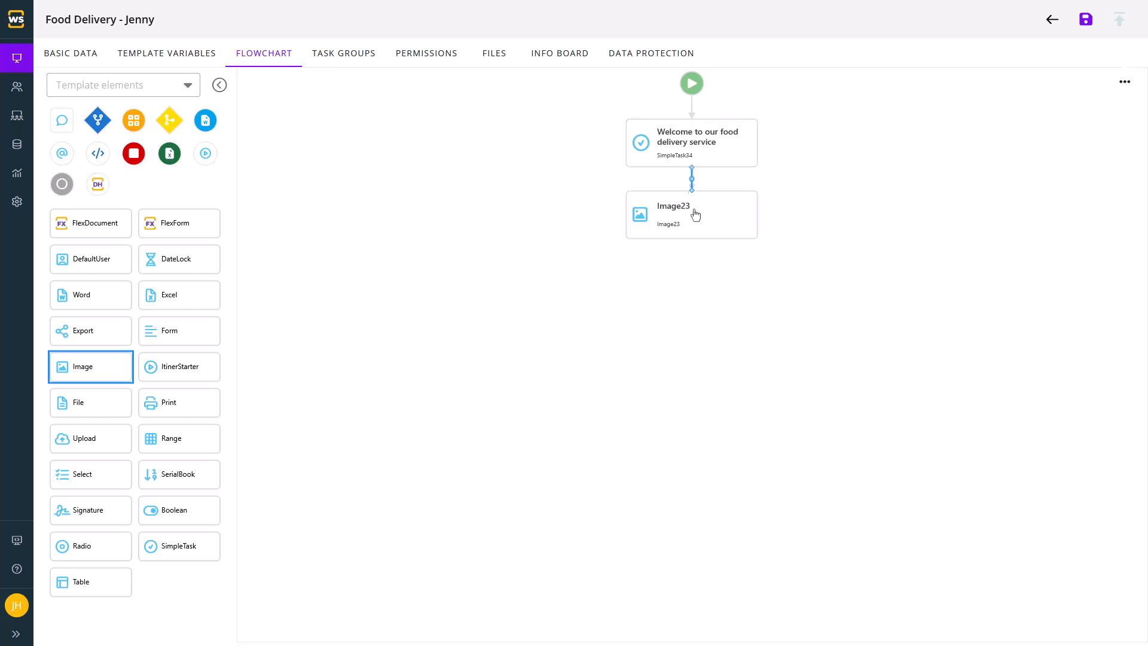
Set the Image element's title to "We offer vegan food and meals with meat"
double_click(661, 220)
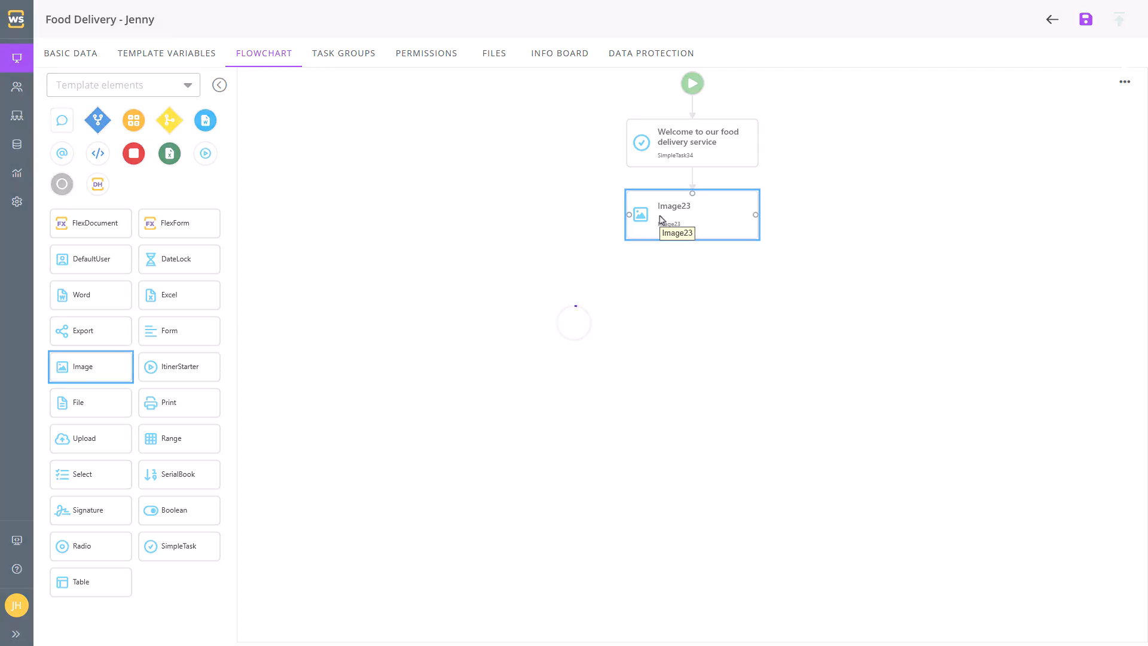
double_click(448, 110)
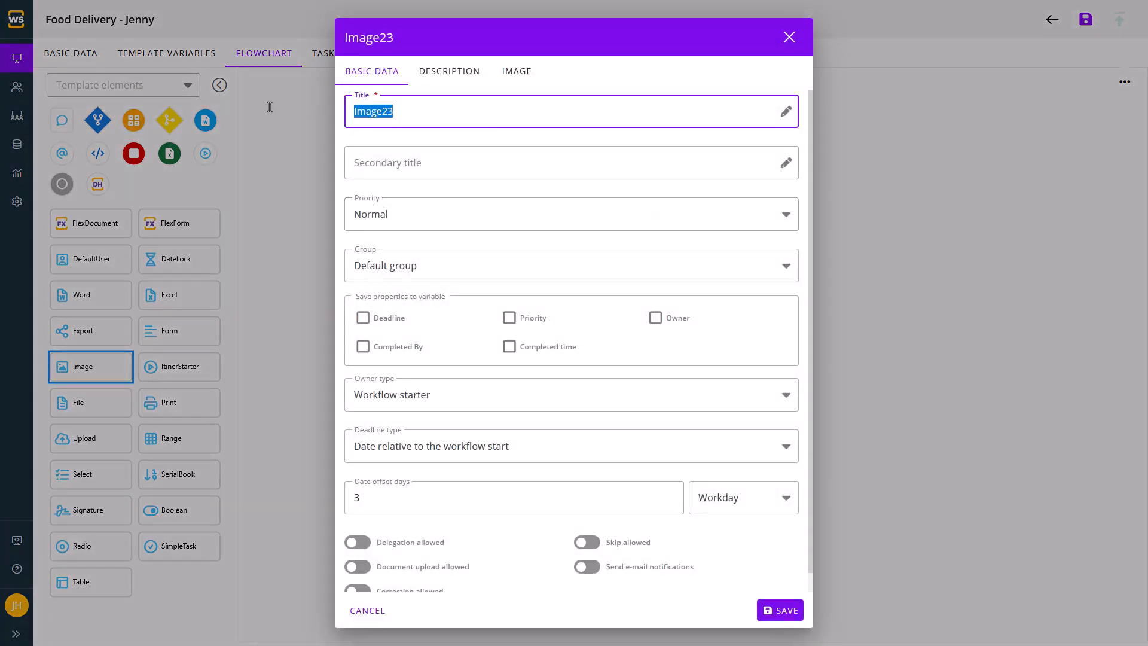
text(We offe)
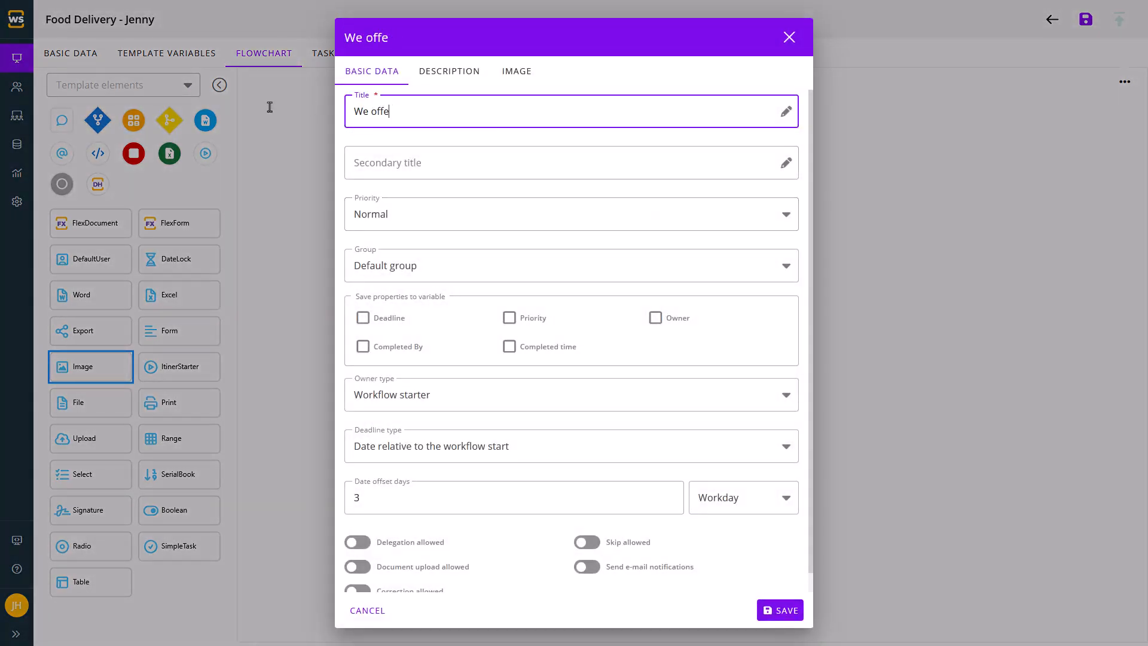
text(r vegan f)
text(ood and)
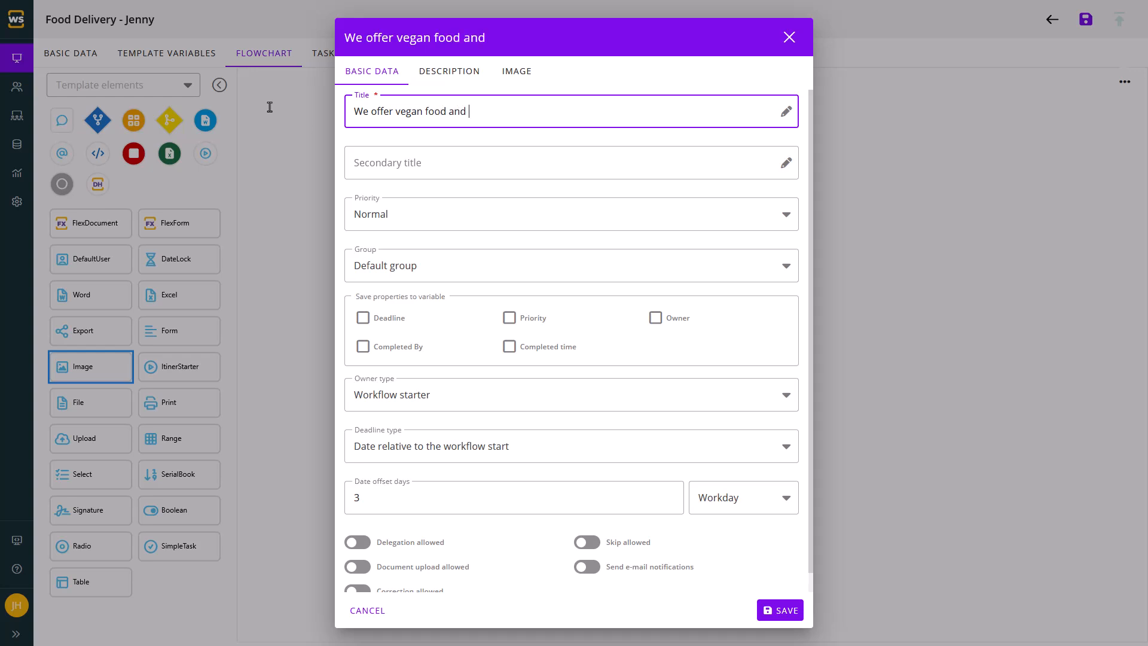
text( meals with meat)
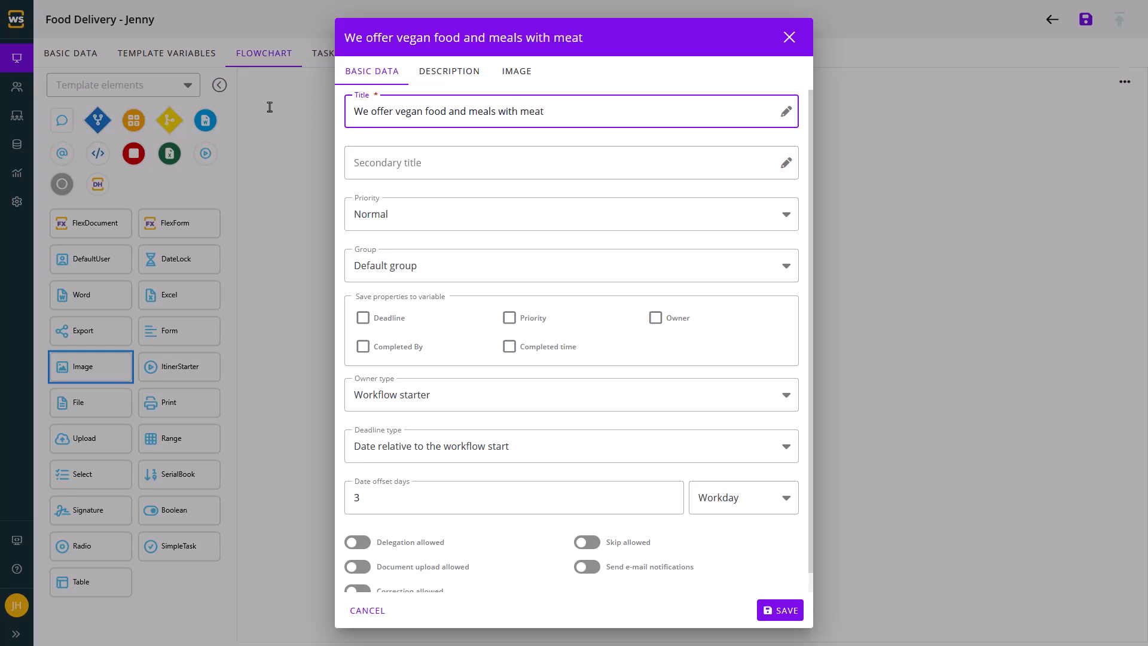
Upload Meat_food.png from the _Oktatáshoz\2025\_csomagok\1 folder as an image of the Image element
click(518, 72)
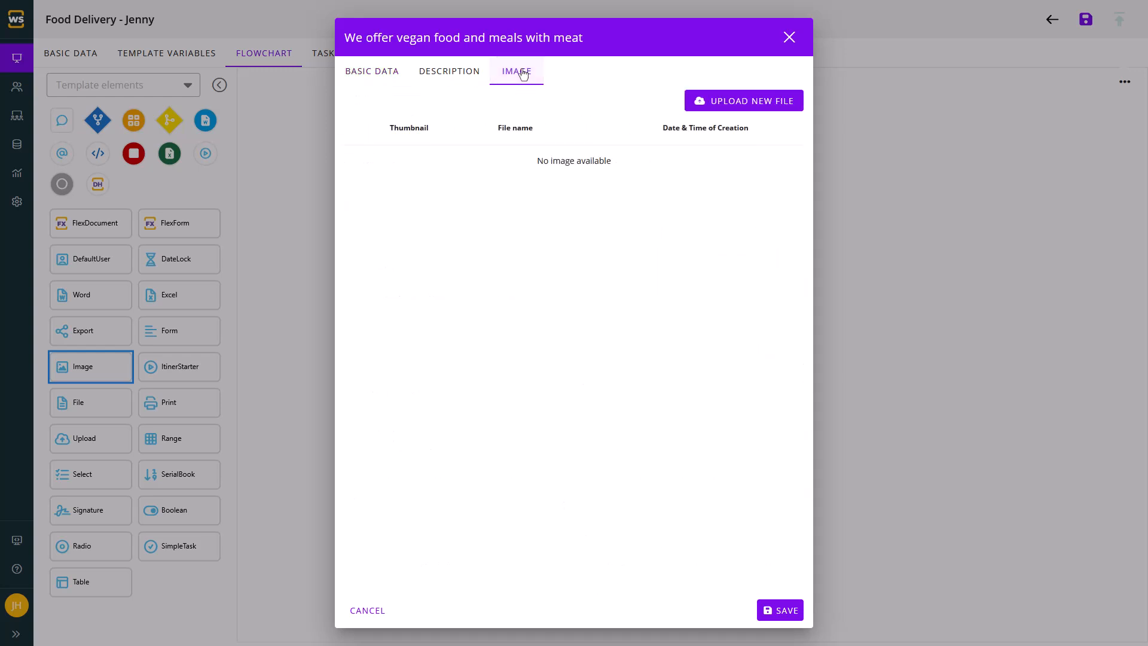
click(751, 102)
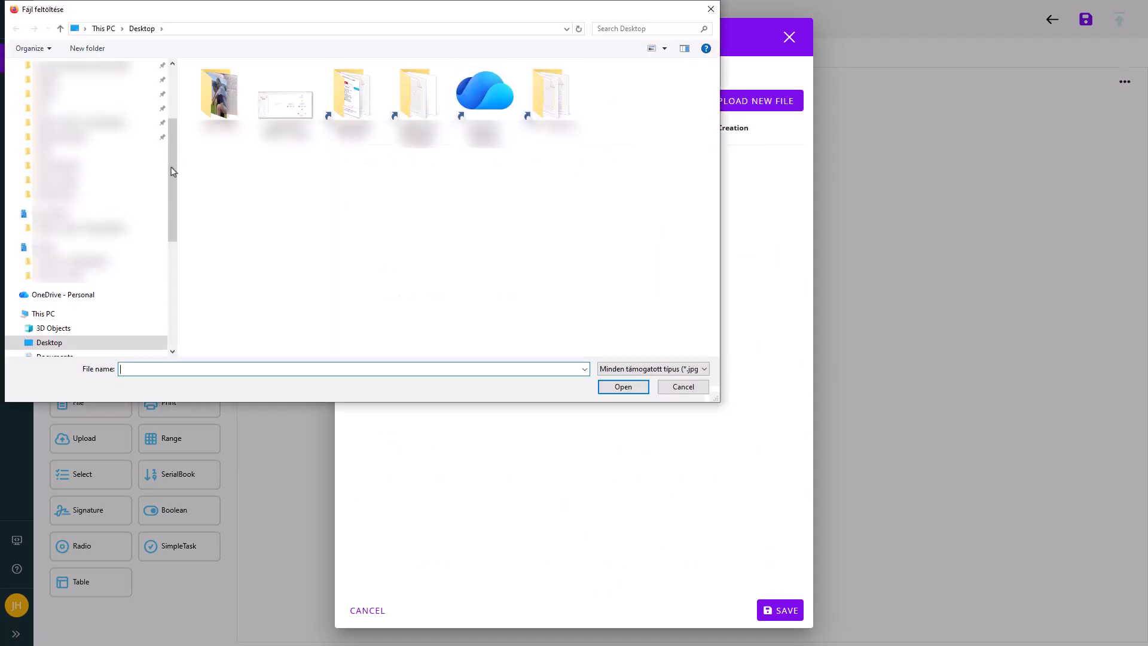
drag(170, 171, 190, 127)
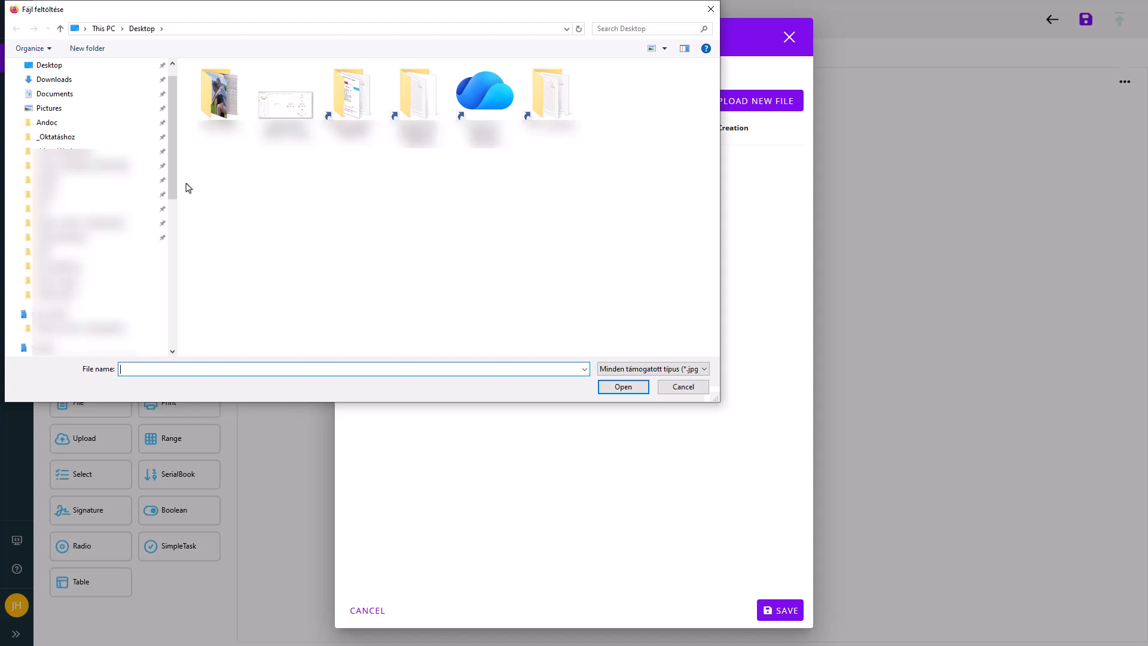
click(61, 137)
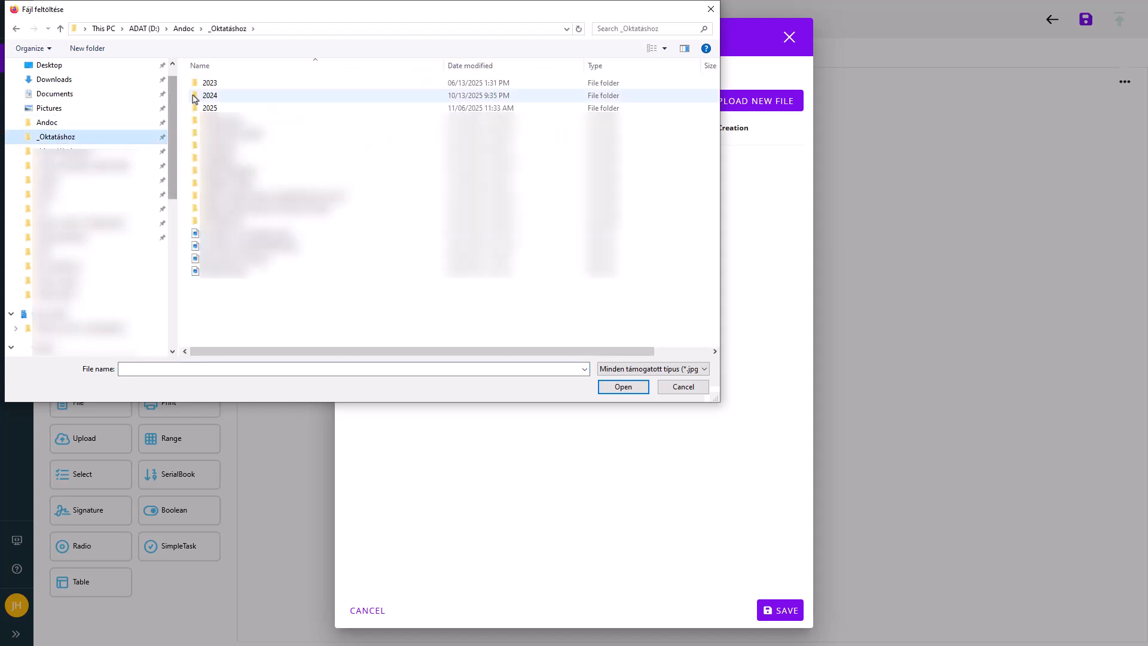
double_click(206, 107)
double_click(215, 83)
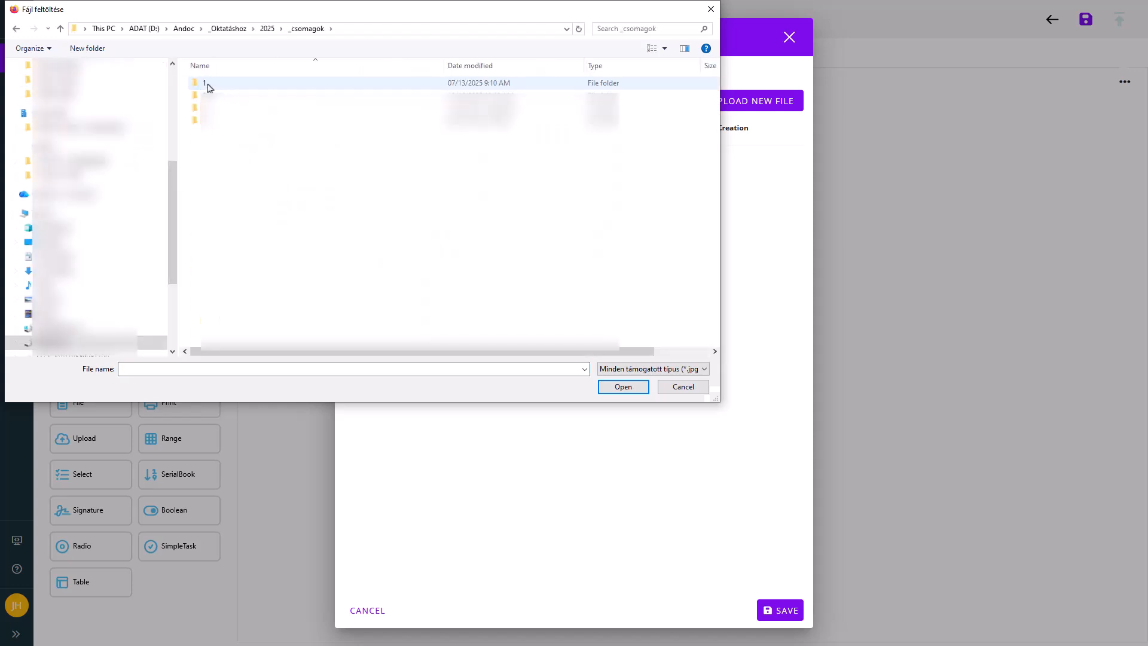
double_click(211, 85)
double_click(208, 103)
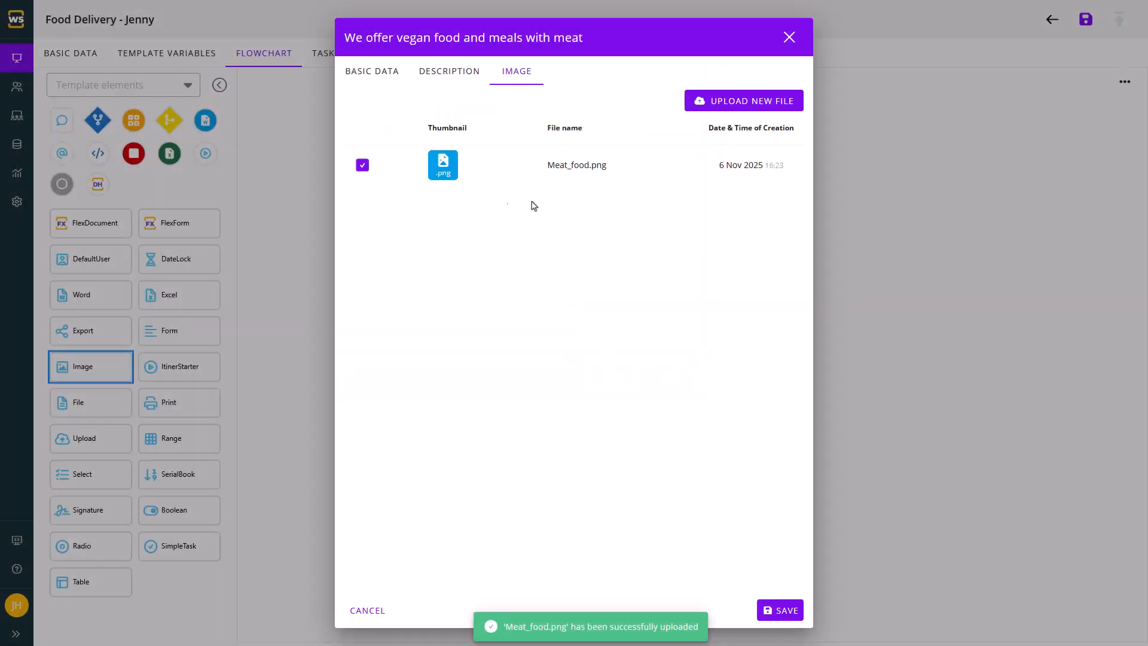
Upload Vegan_food.png from the same folder as the second image of the Image element
click(728, 103)
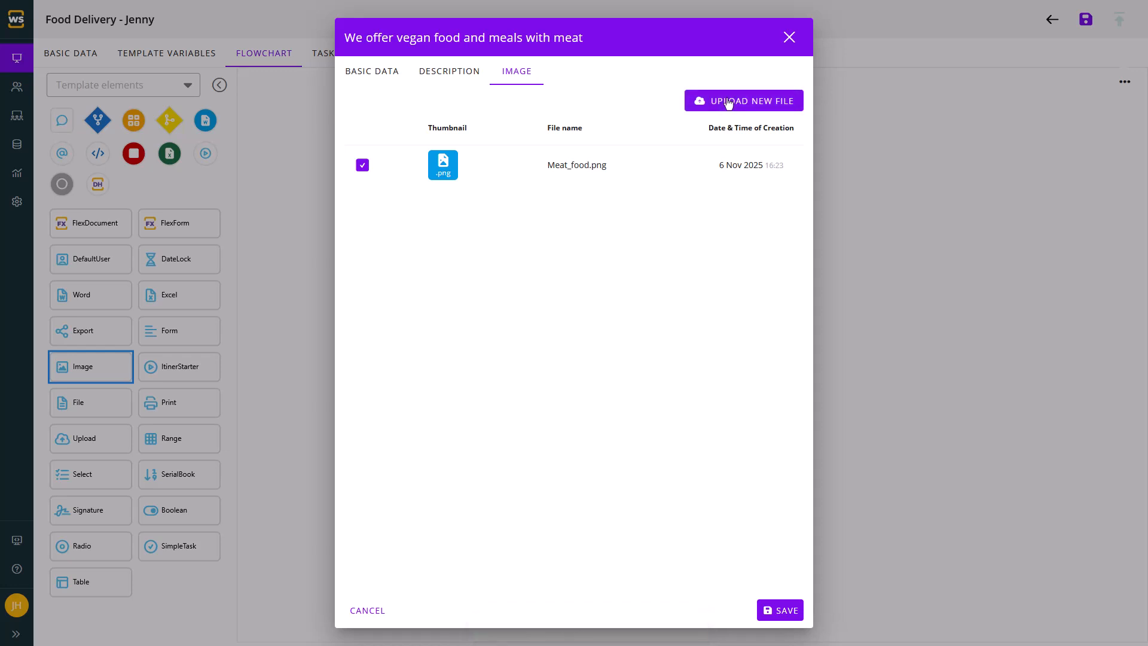
click(288, 111)
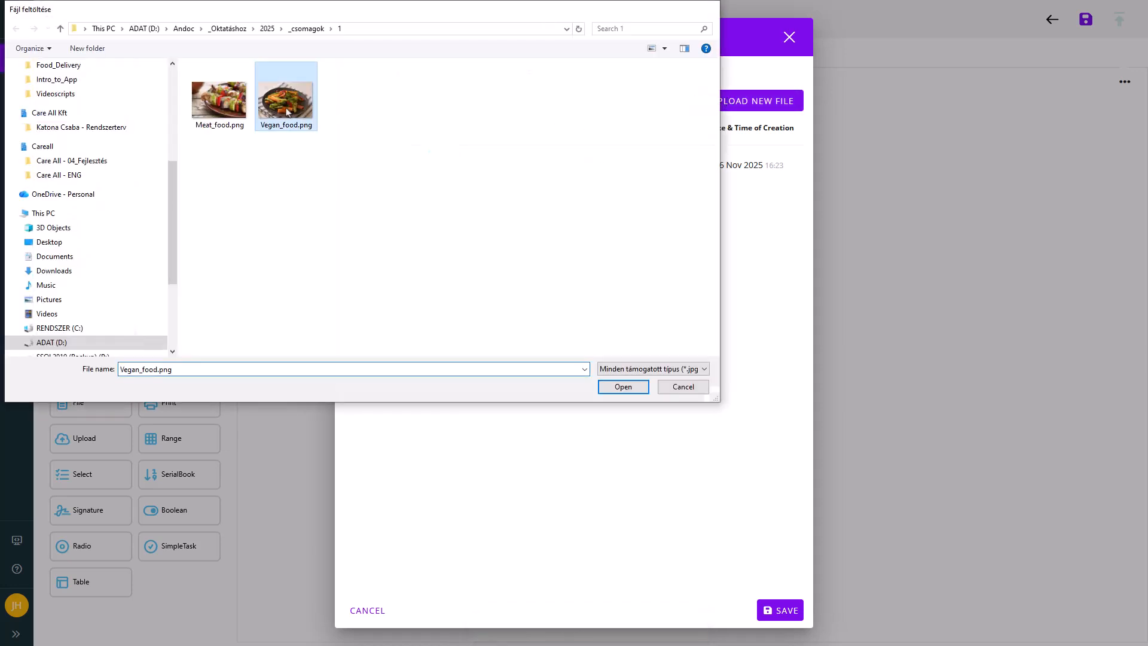
double_click(287, 111)
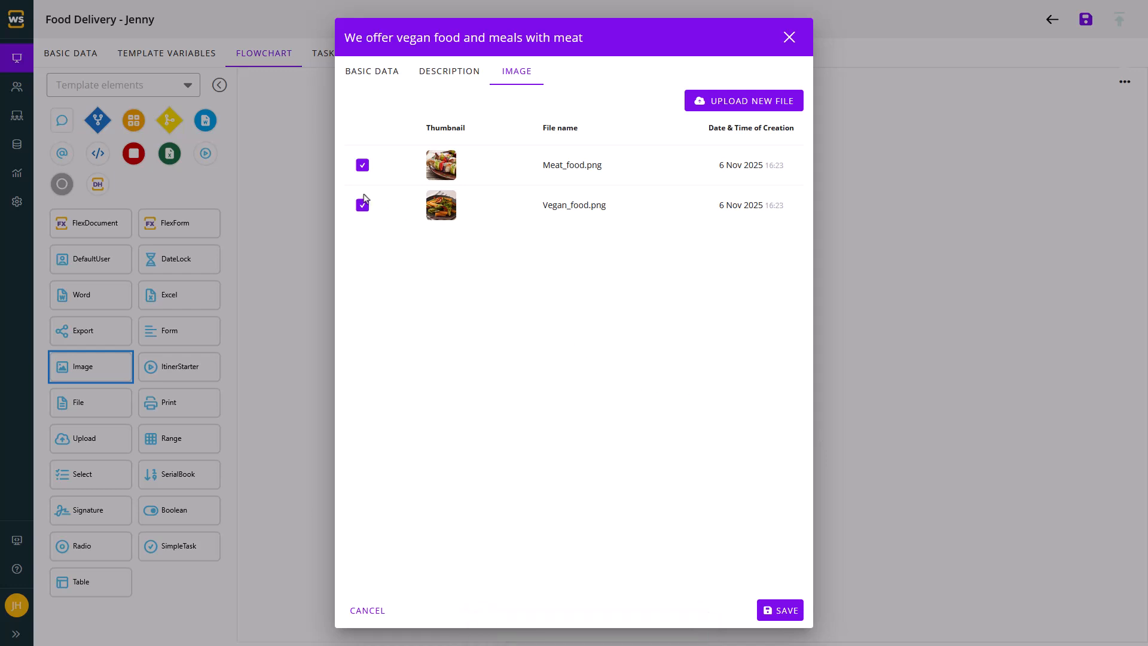
Keep both uploaded images selected, and save the Image element and the flowchart
click(362, 166)
click(362, 165)
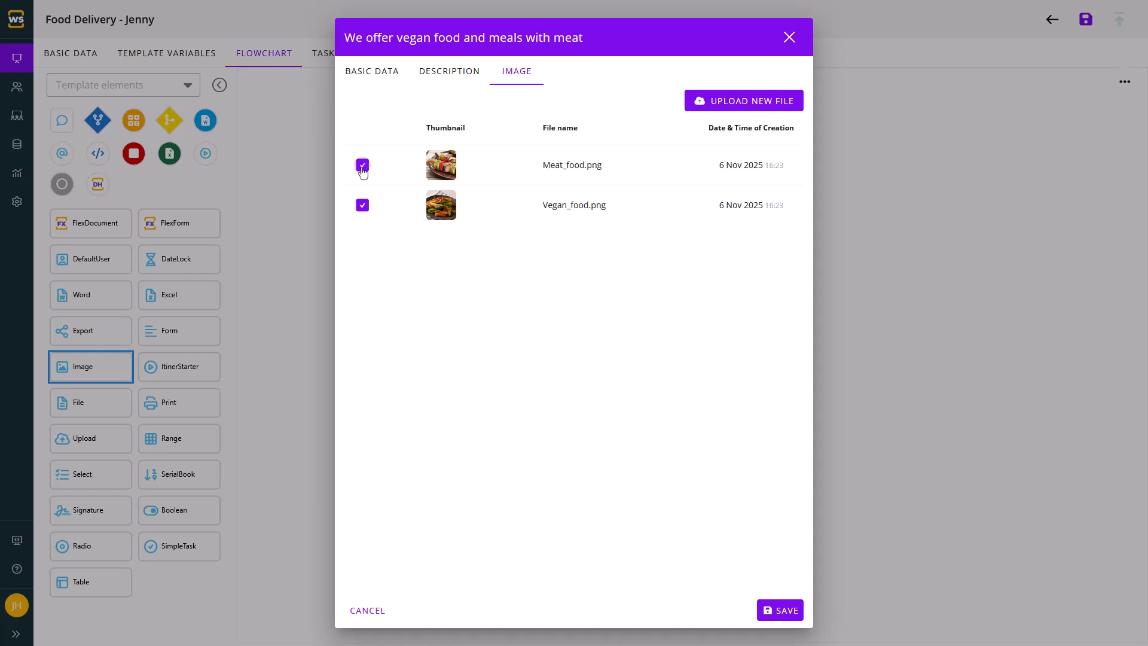
click(779, 610)
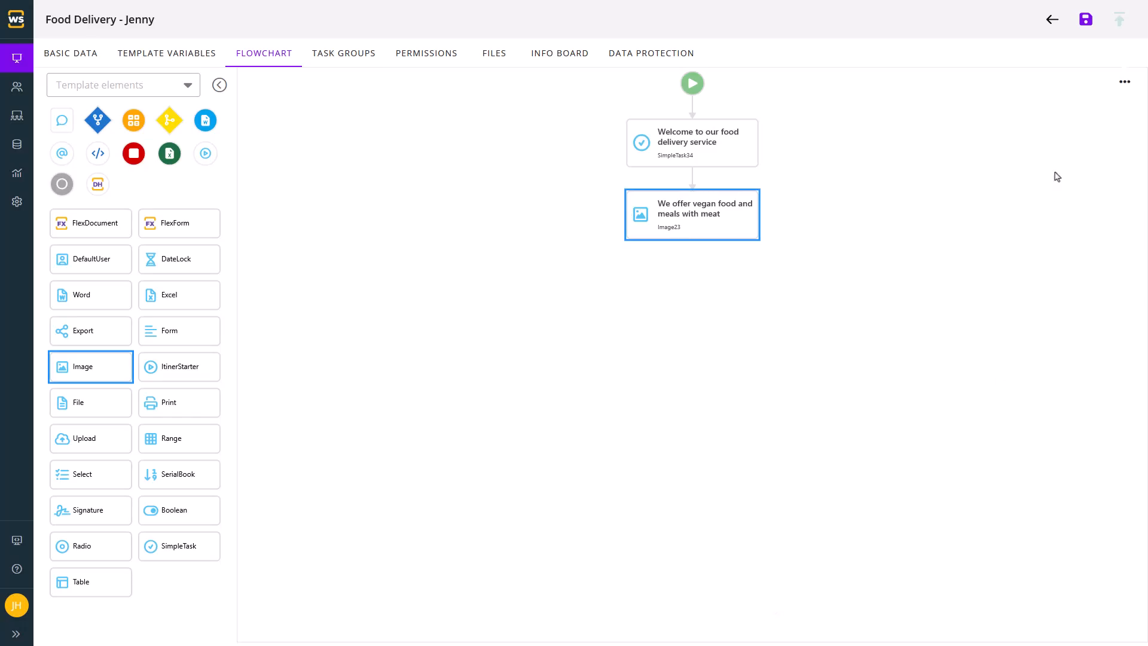
click(1086, 20)
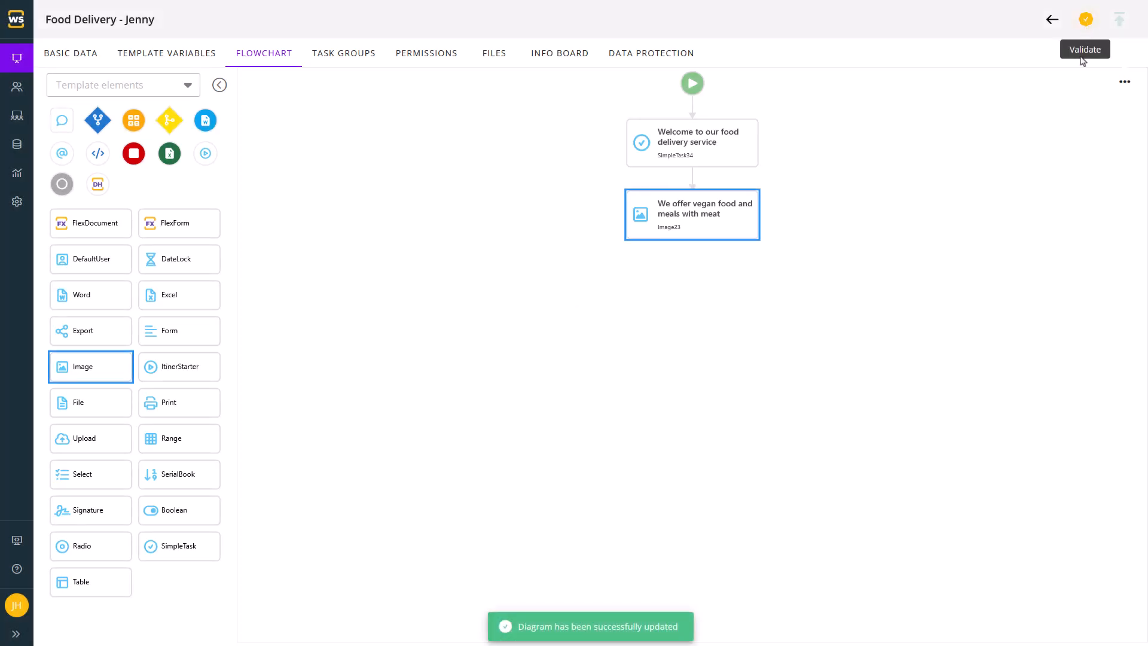
click(807, 187)
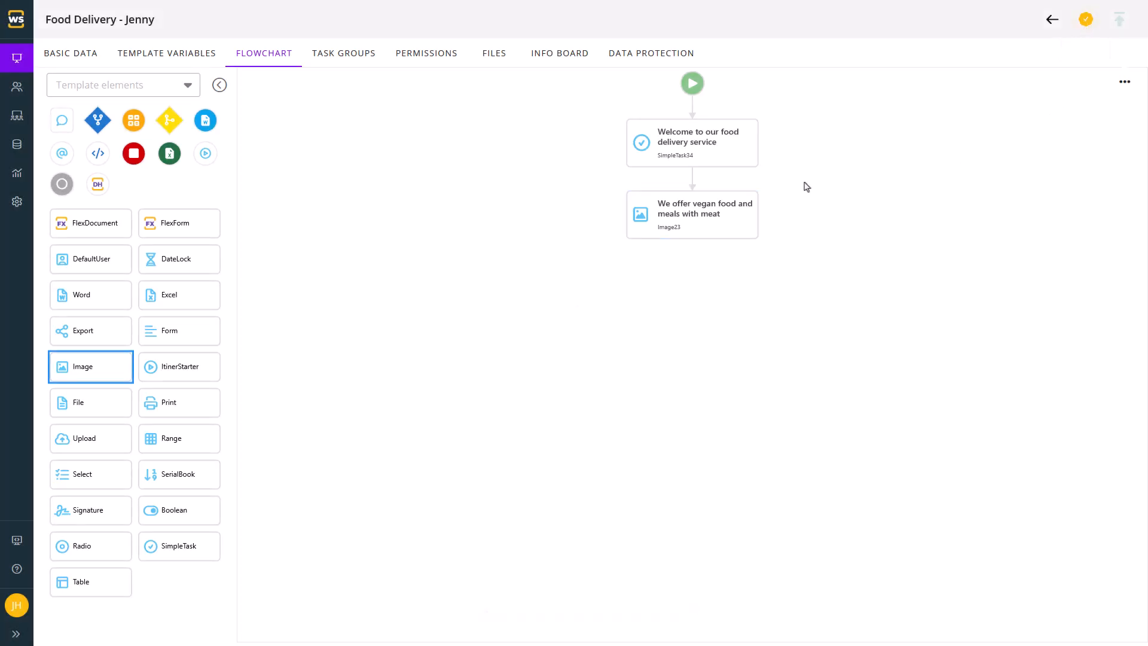